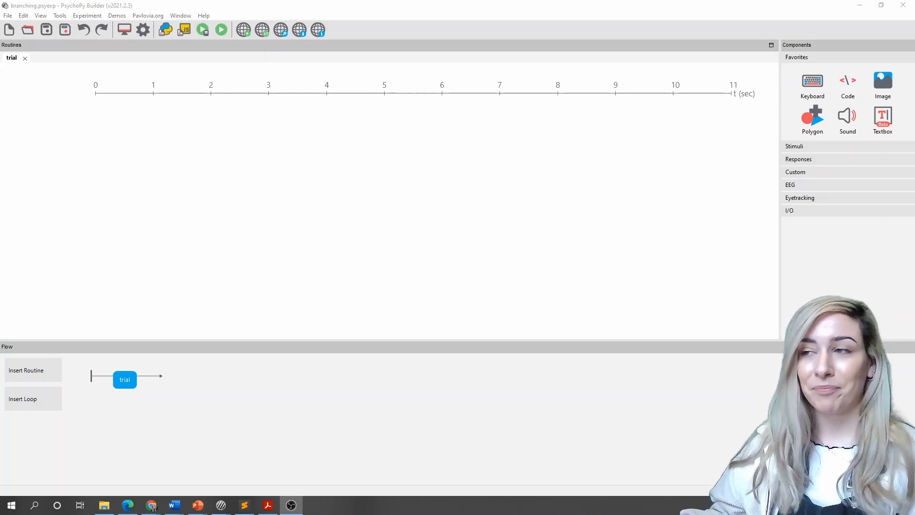
Add a Text component to the trial routine that displays "This is where our experiment would happen.".
drag(299, 346, 301, 292)
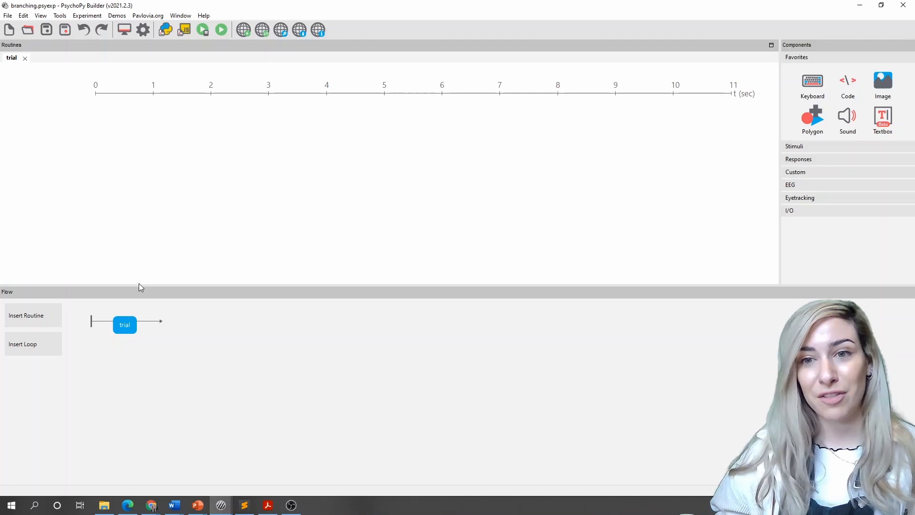
click(131, 326)
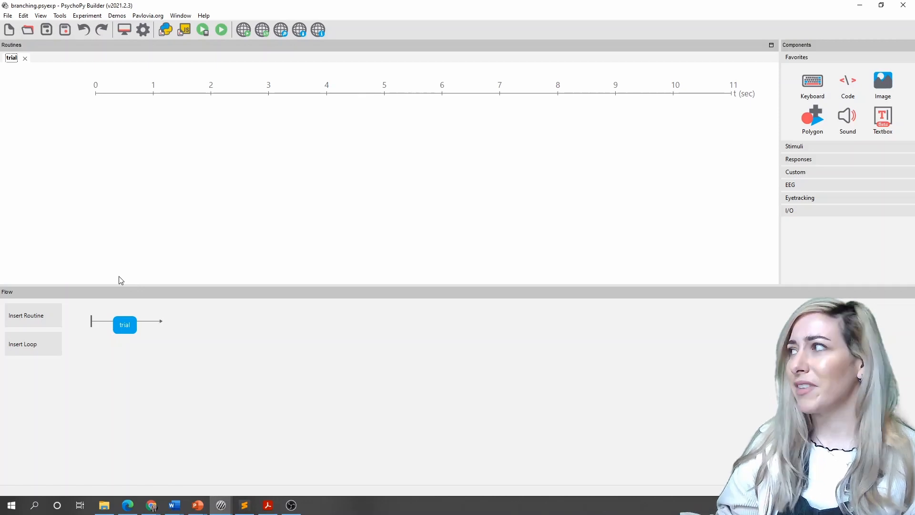
click(902, 146)
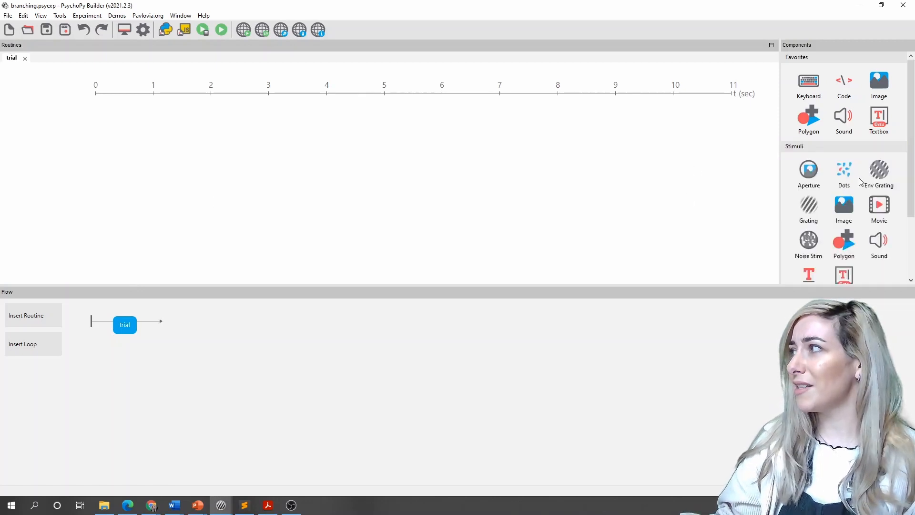
click(813, 273)
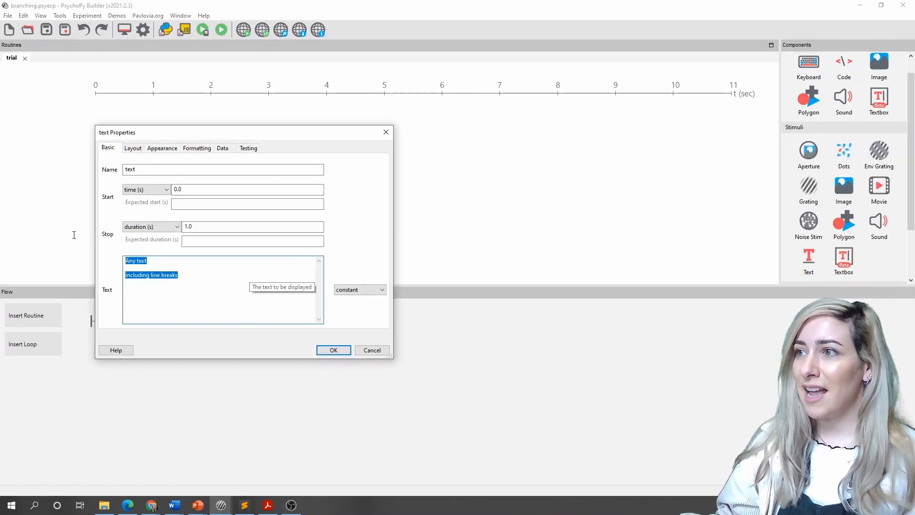
text(This is whe)
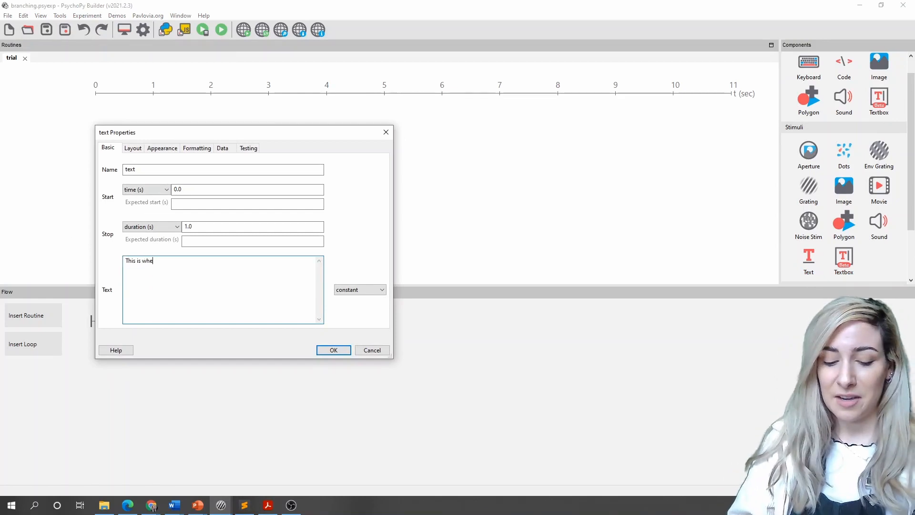
text(re our experime)
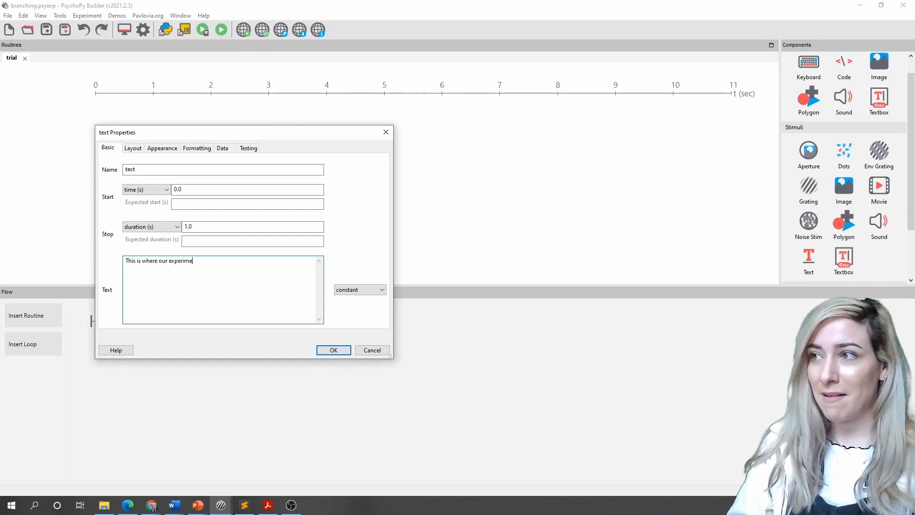
text(nt would happen.)
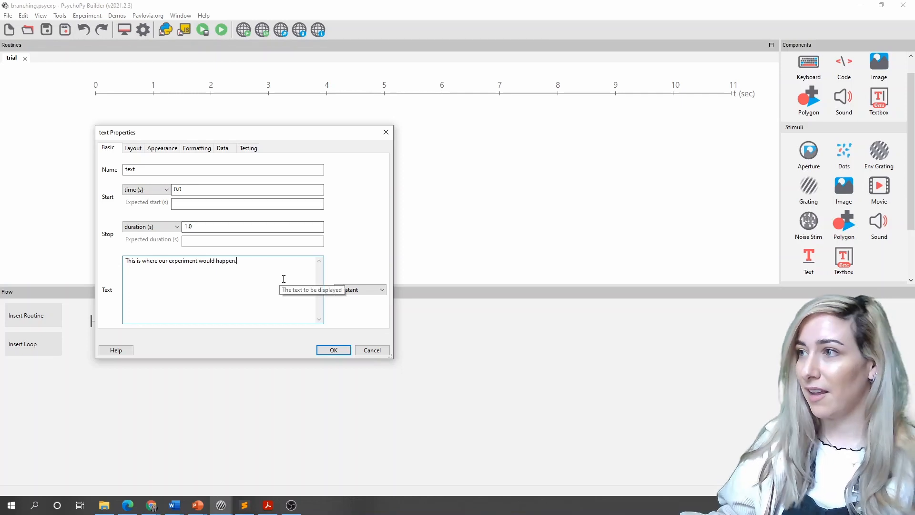
click(333, 350)
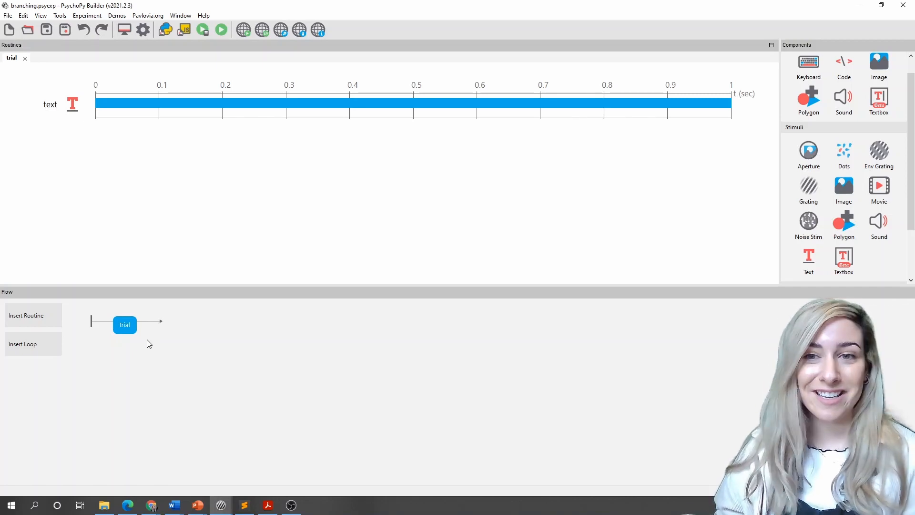
Insert a new routine named consent into the flow before the trial routine.
click(54, 326)
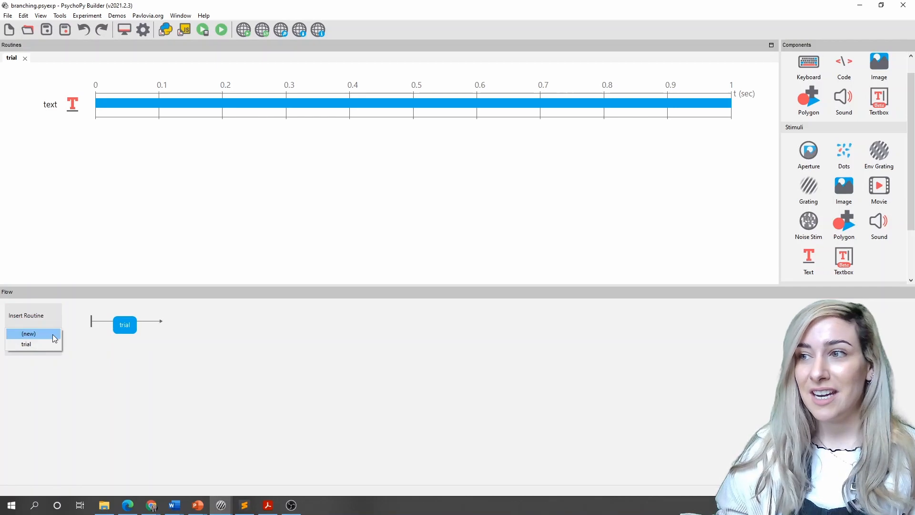
click(53, 332)
text(consent)
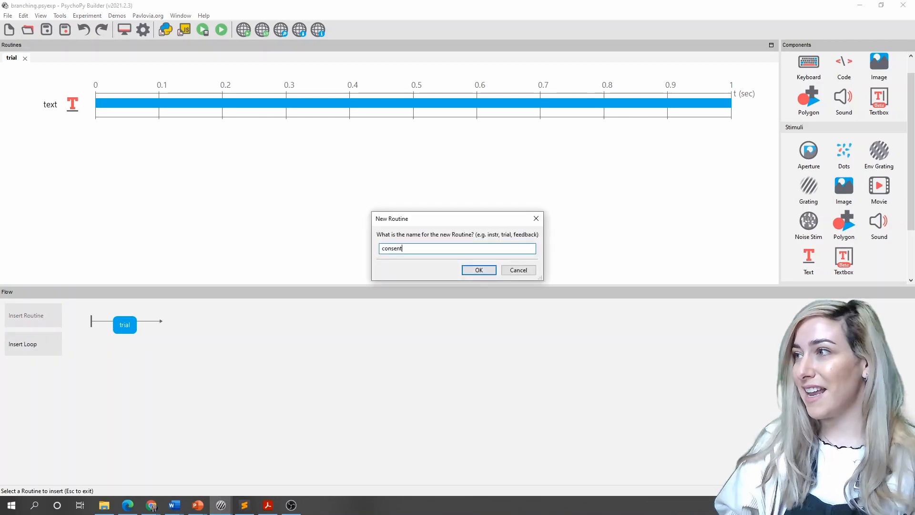
key(Return)
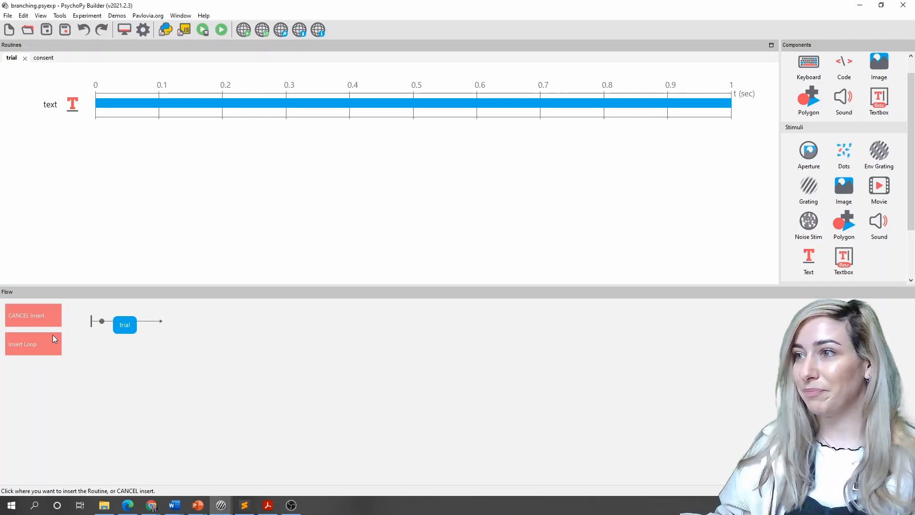
click(106, 327)
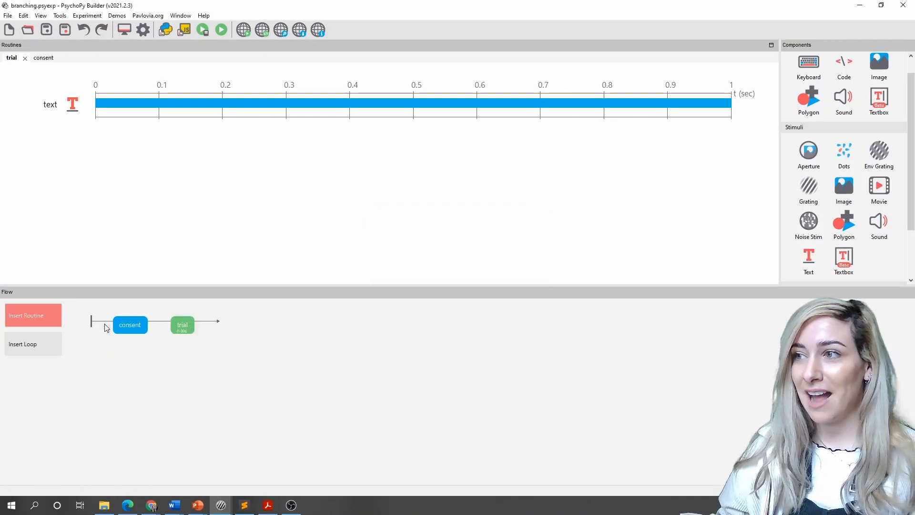
Add a Text component to the consent routine and replace its default text with "Do you agree to take part?".
click(137, 327)
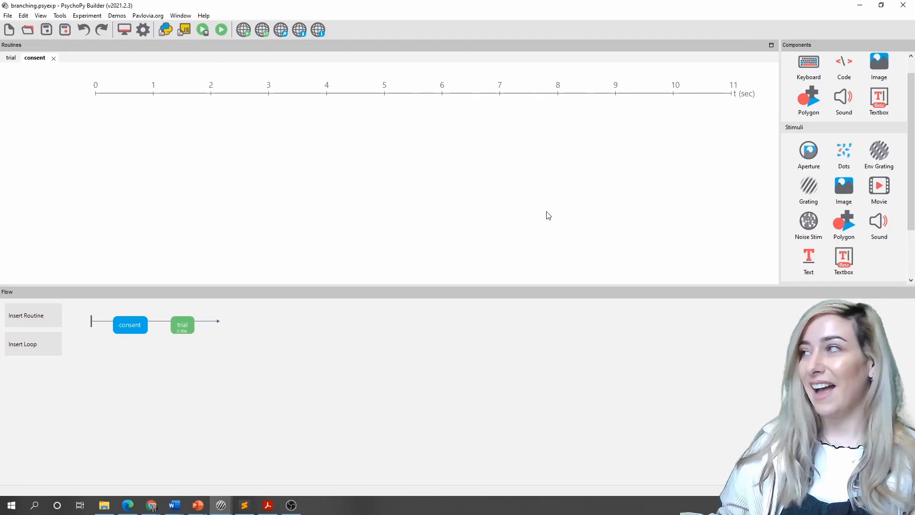
click(806, 271)
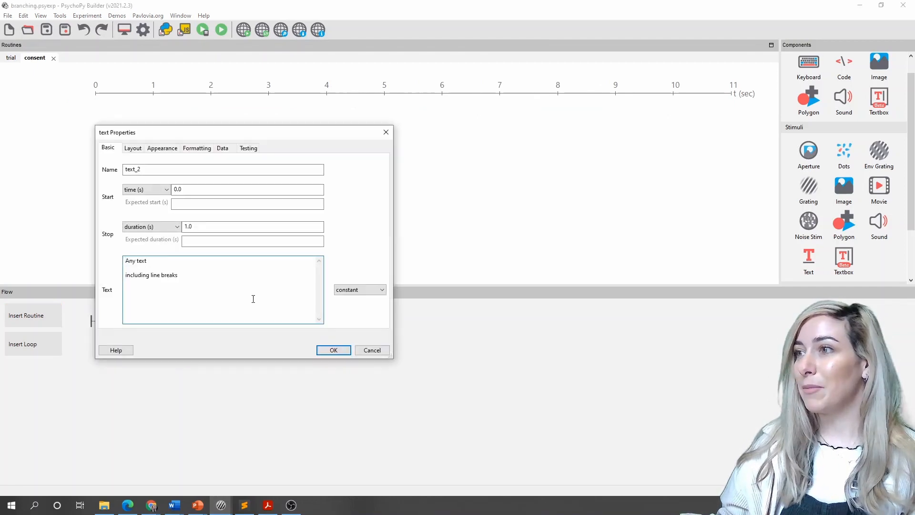
drag(253, 298, 88, 257)
text(Do you )
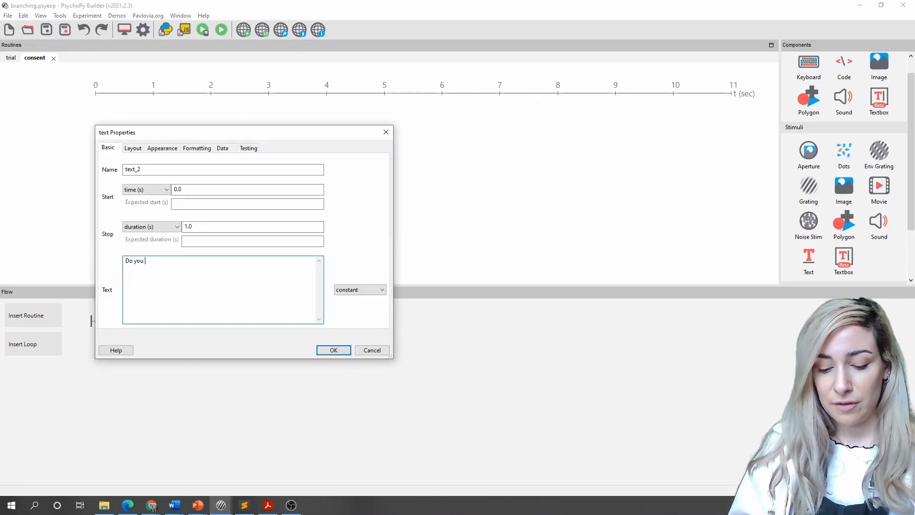
text(agree to t)
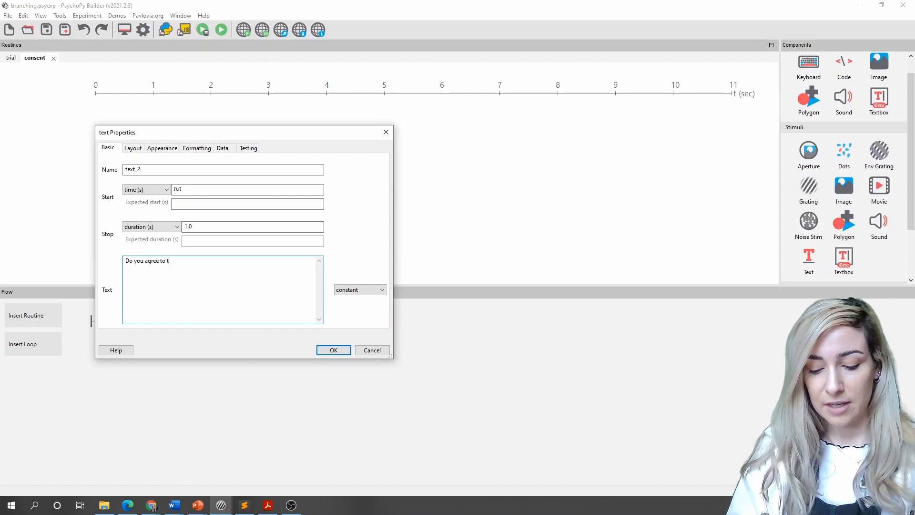
text(ake part?  )
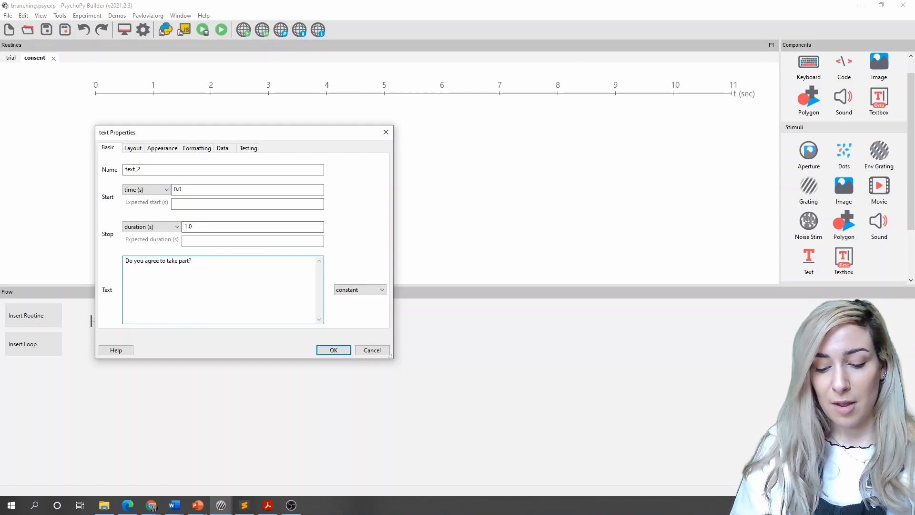
Add the lines "press the Y key for yes" and "press the N key for no" below the consent question.
text(press the )
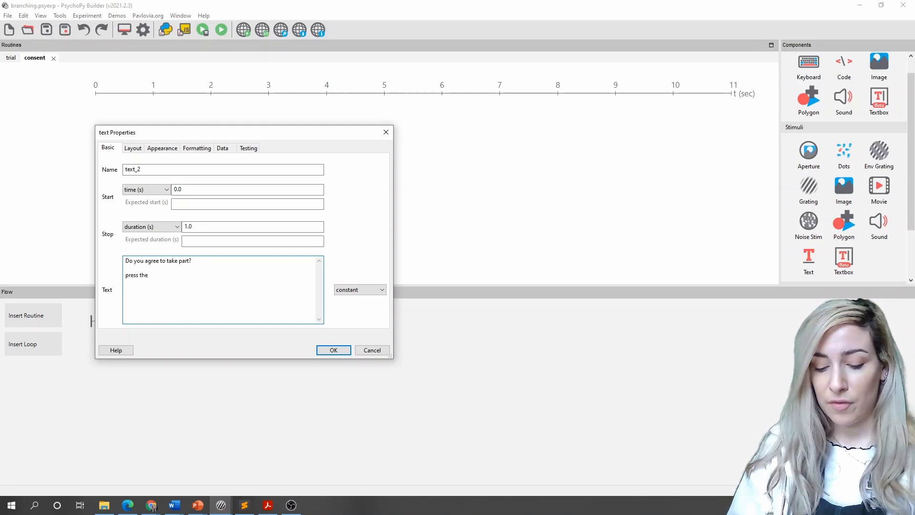
text(Y key )
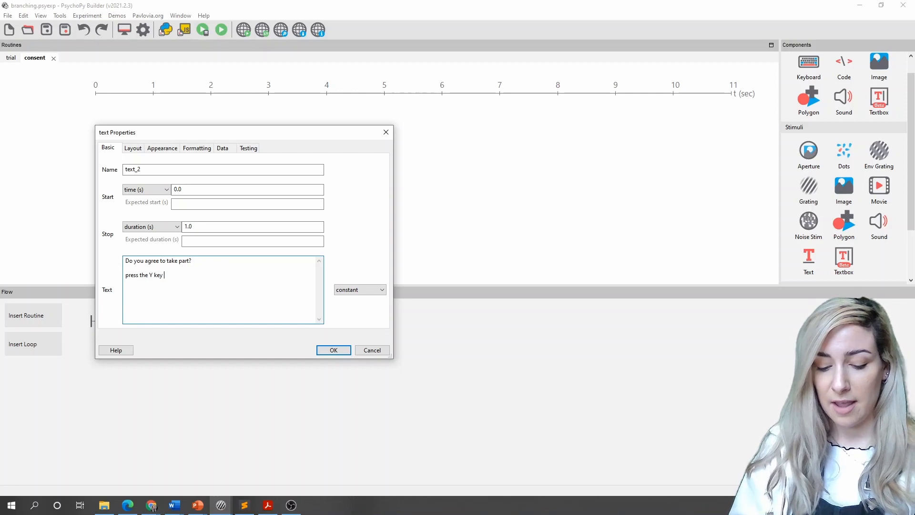
text(for yes)
key(Return)
text(p)
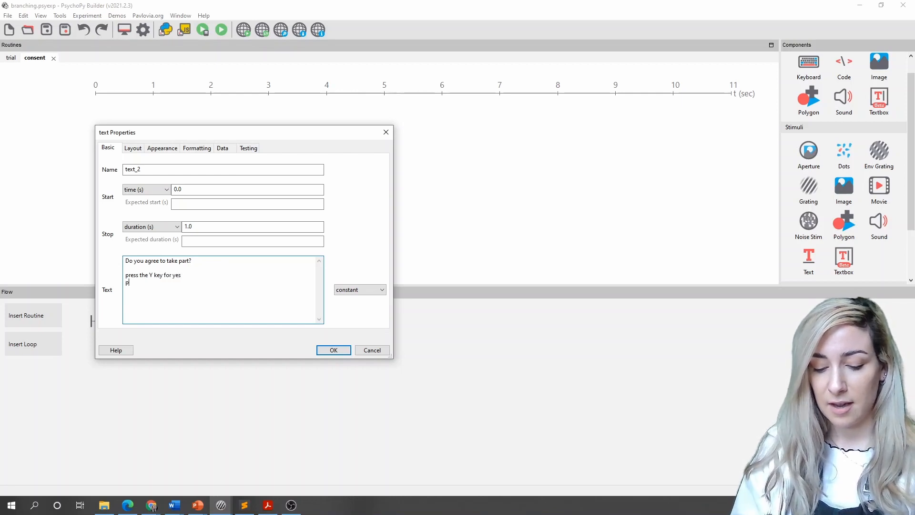
text(ress the N )
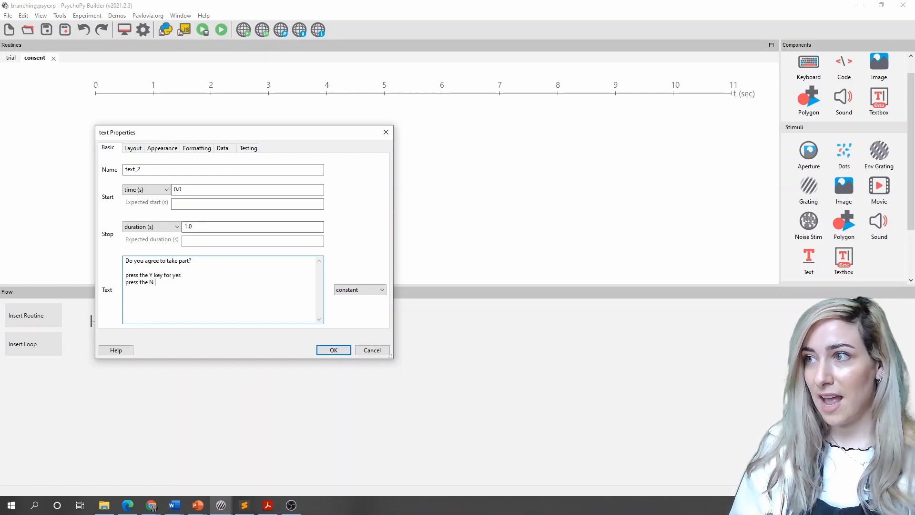
text(key for no)
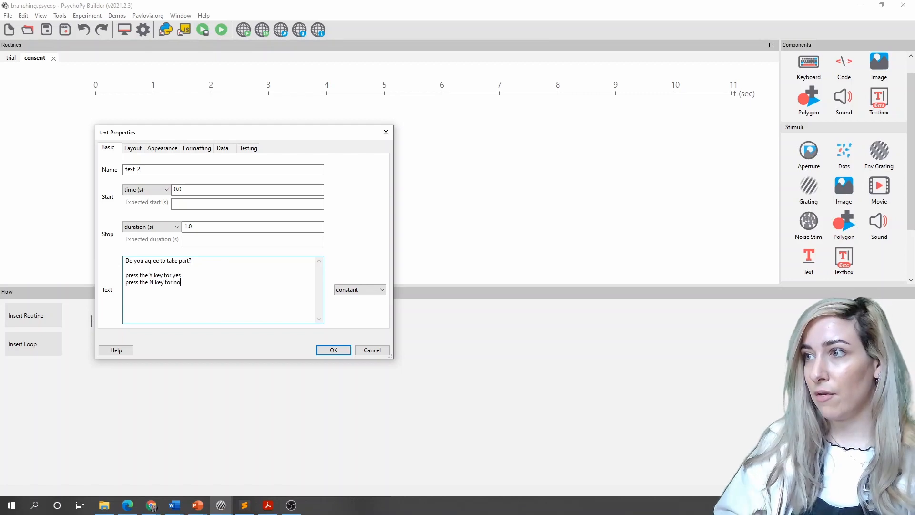
Clear the consent text's stop duration, name the component consentTxt, and accept its properties.
click(187, 226)
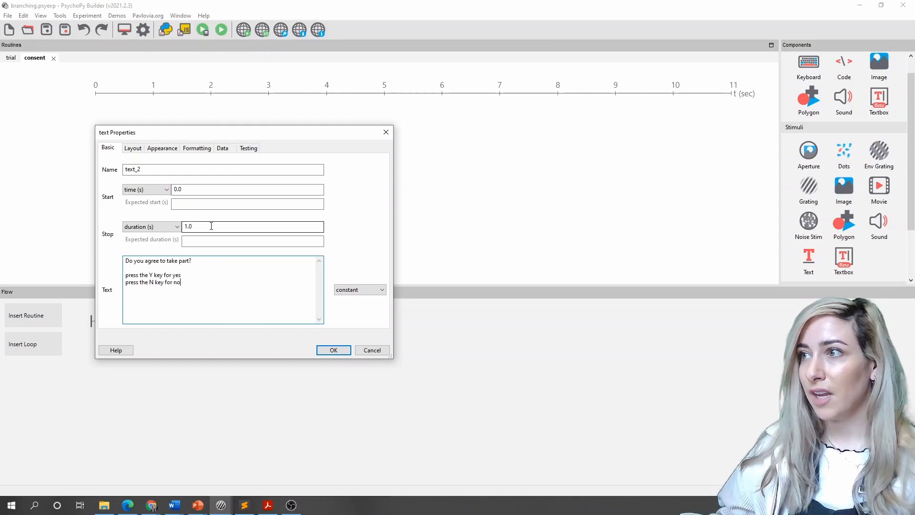
double_click(202, 225)
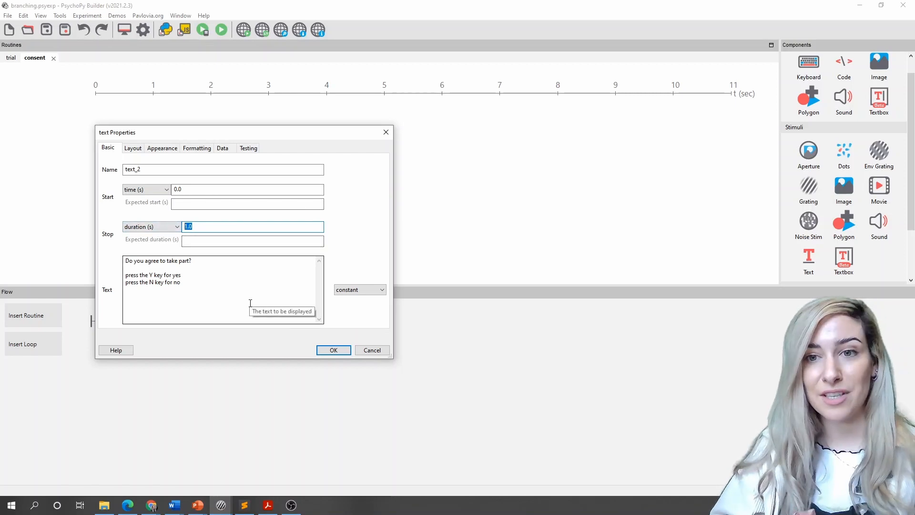
key(BackSpace)
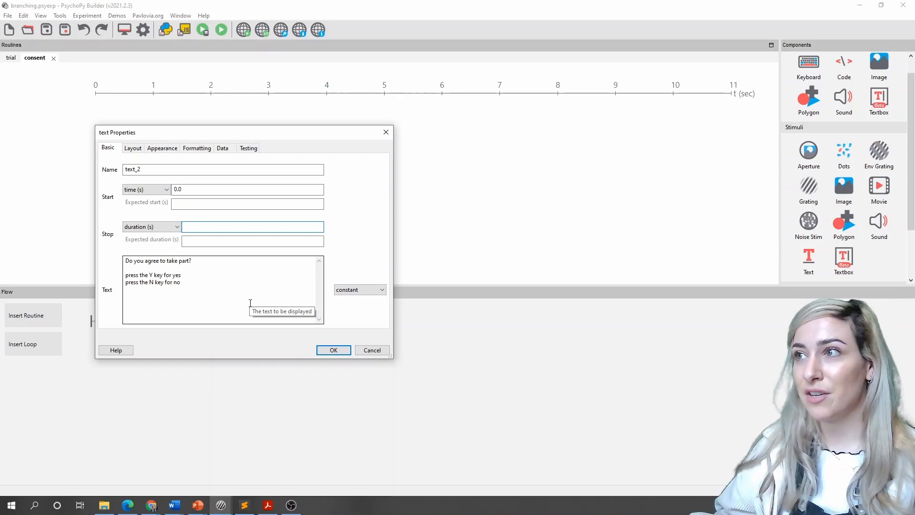
drag(156, 171, 17, 163)
text(c)
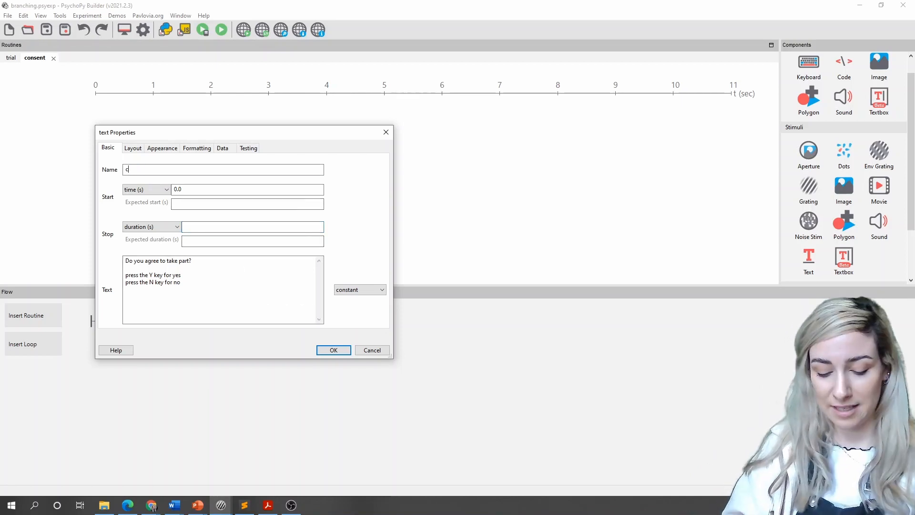
text(onsent)
key(BackSpace)
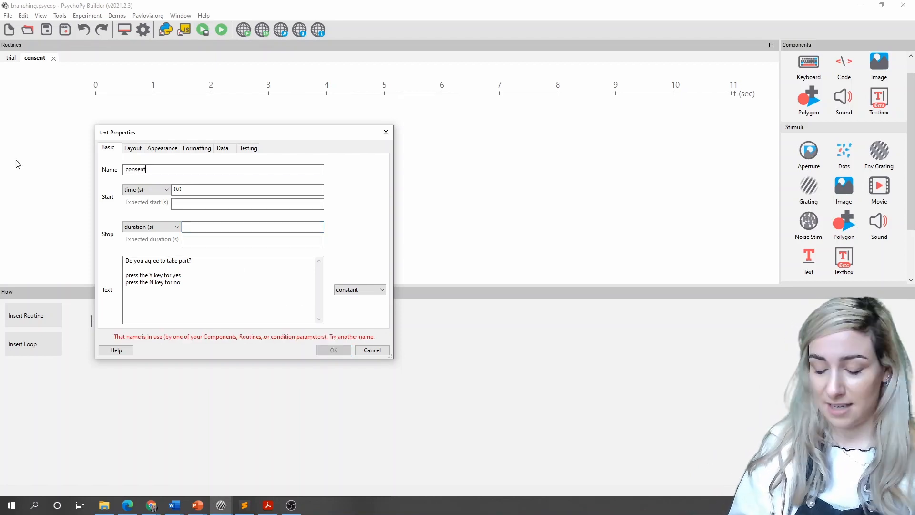
text(Txt)
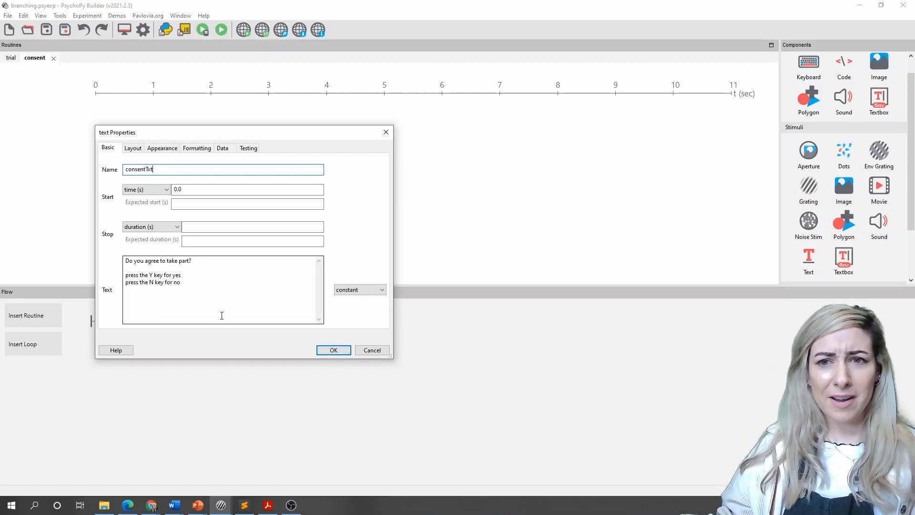
click(331, 350)
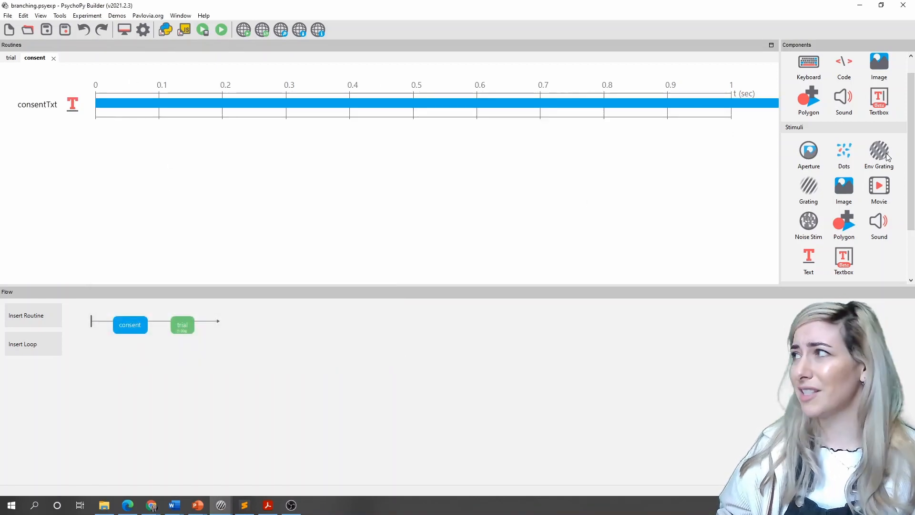
Add a Keyboard response component to the consent routine and limit its allowed keys to 'y','n'.
drag(912, 201, 902, 175)
scroll(824, 137, down, 1)
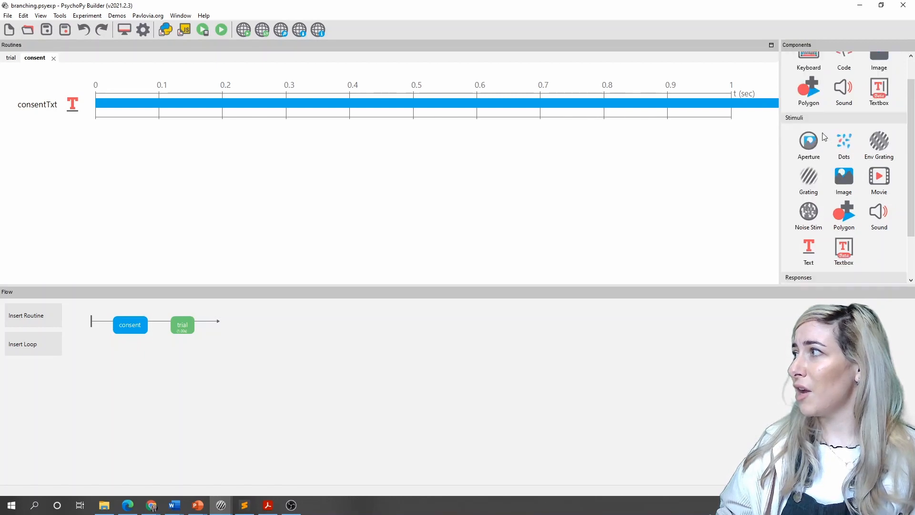
scroll(826, 129, down, 2)
click(811, 220)
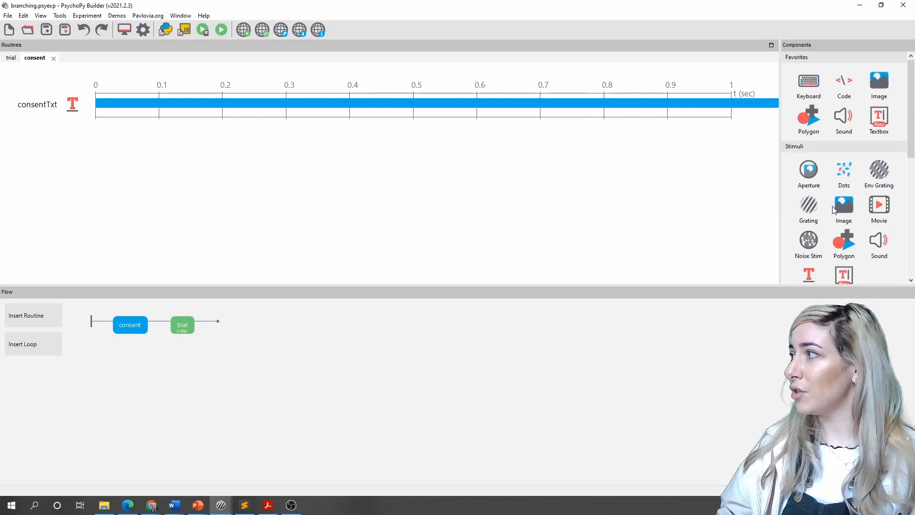
scroll(839, 200, down, 4)
click(882, 165)
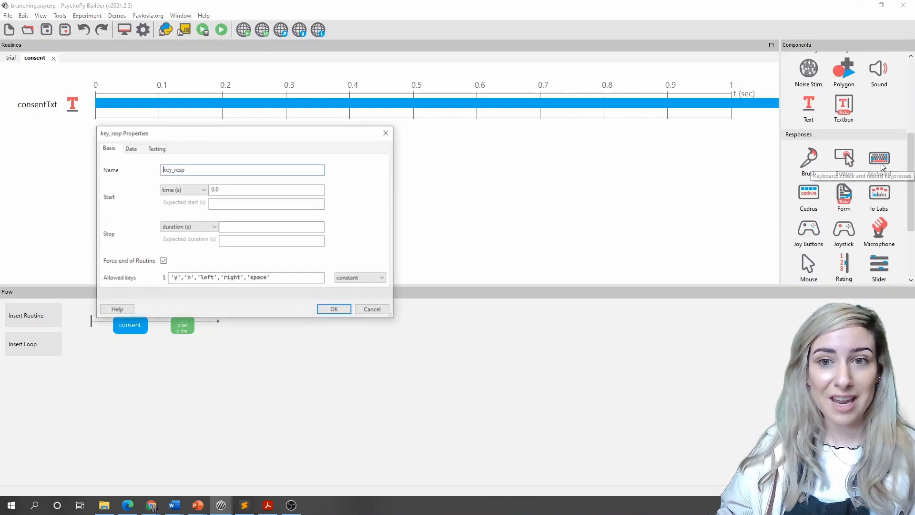
drag(296, 278, 194, 278)
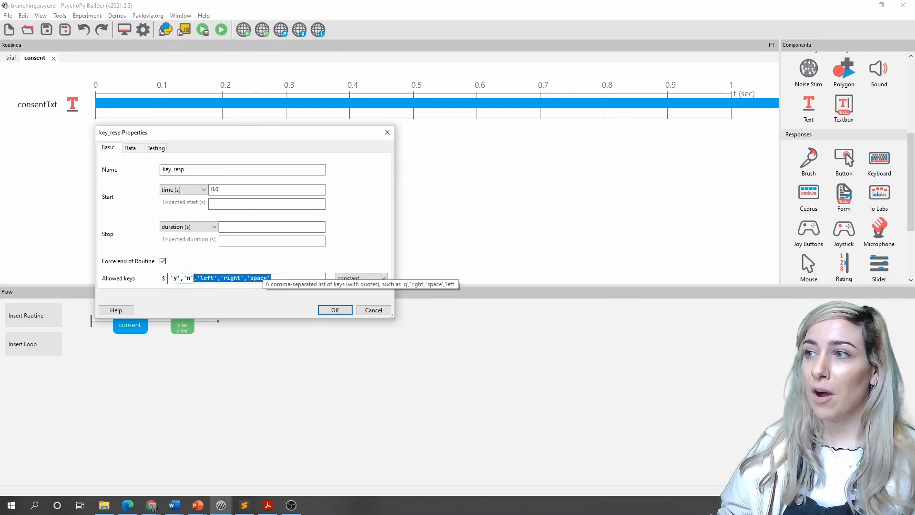
key(BackSpace)
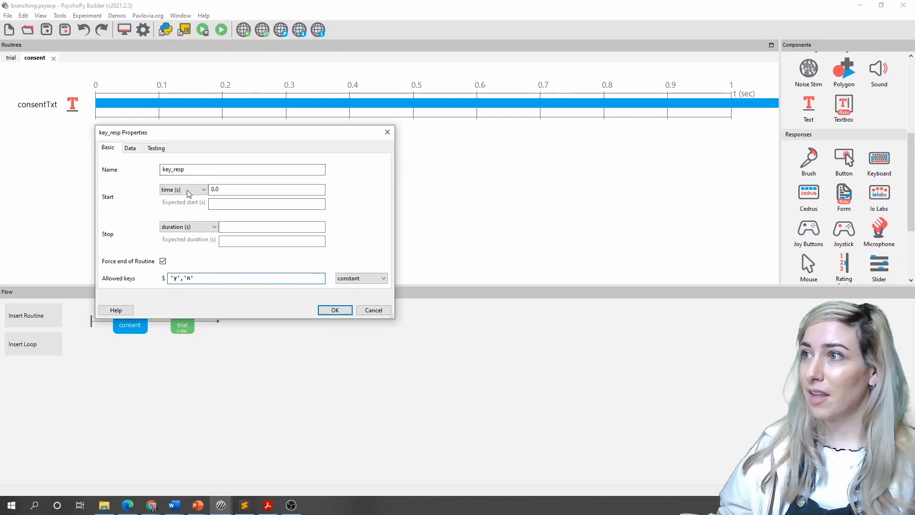
Name the consent routine's Keyboard component consent_resp and accept its properties.
drag(174, 170, 157, 170)
text(con)
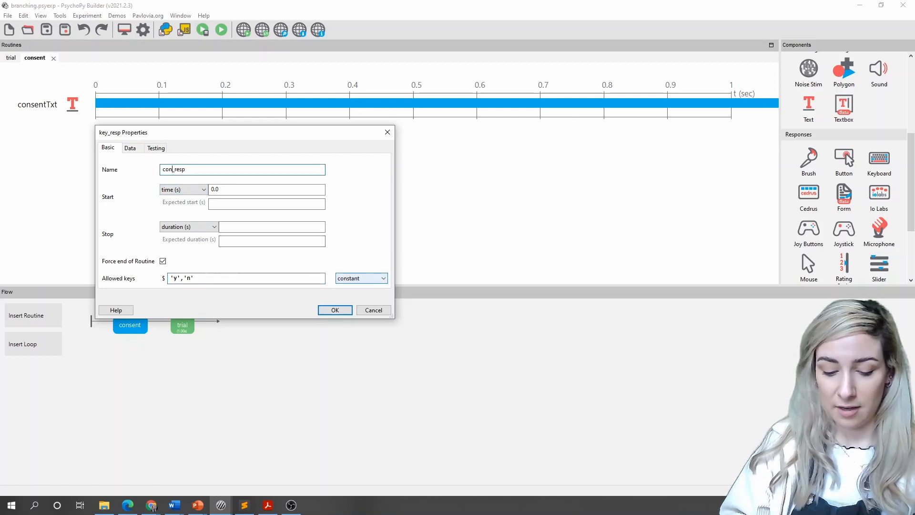
text(sent)
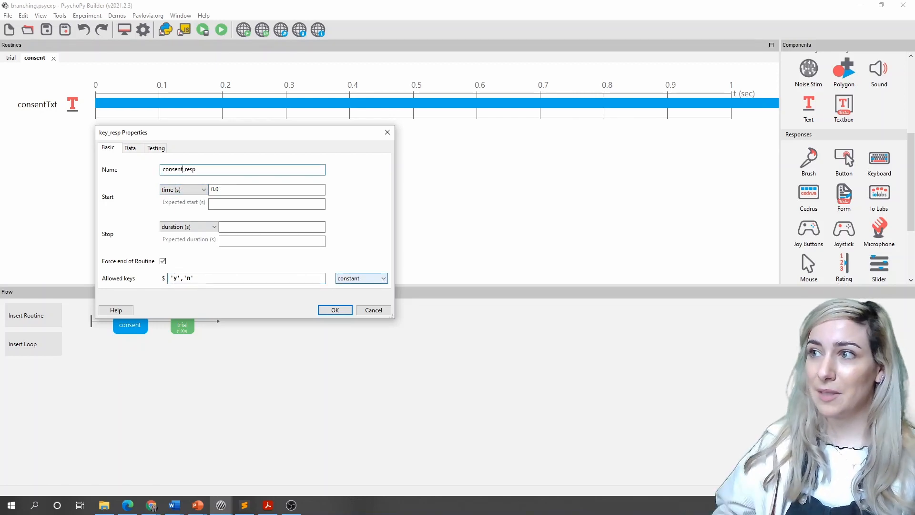
click(332, 311)
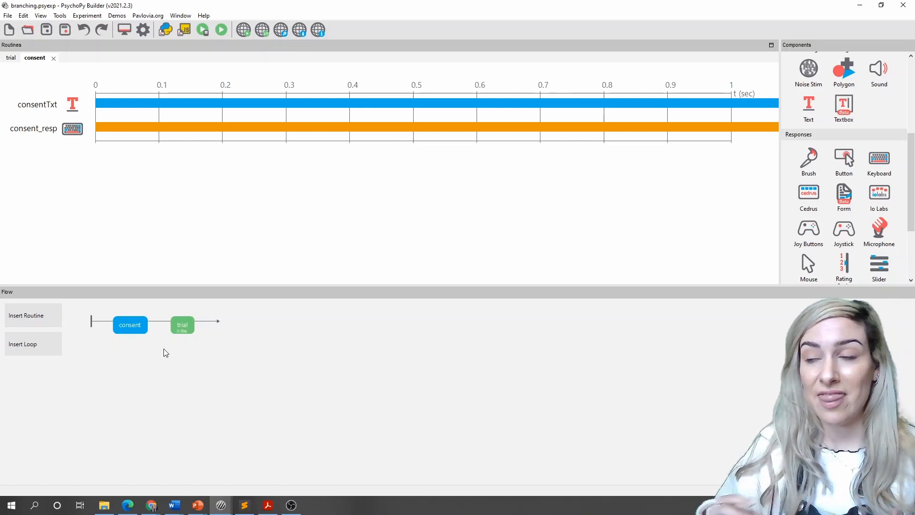
Create a new routine named no_consent_msg and insert it in the flow after the trial routine.
click(38, 322)
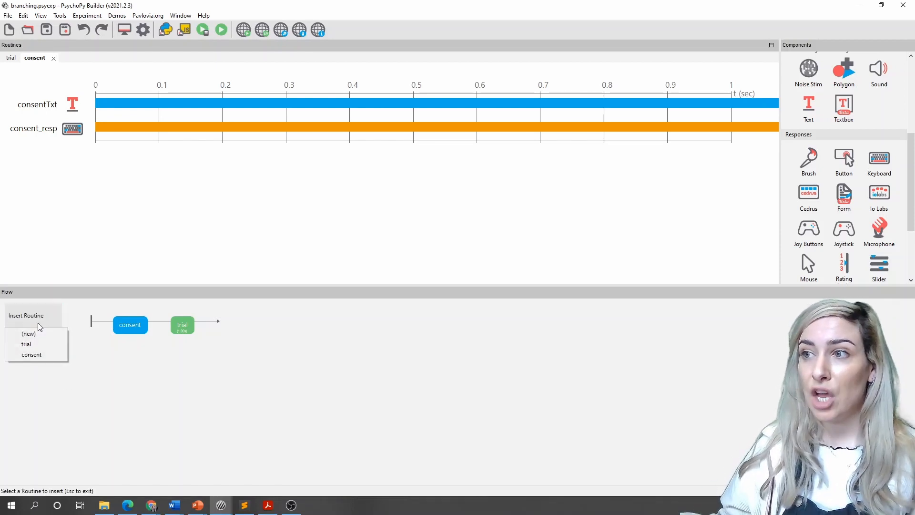
click(36, 333)
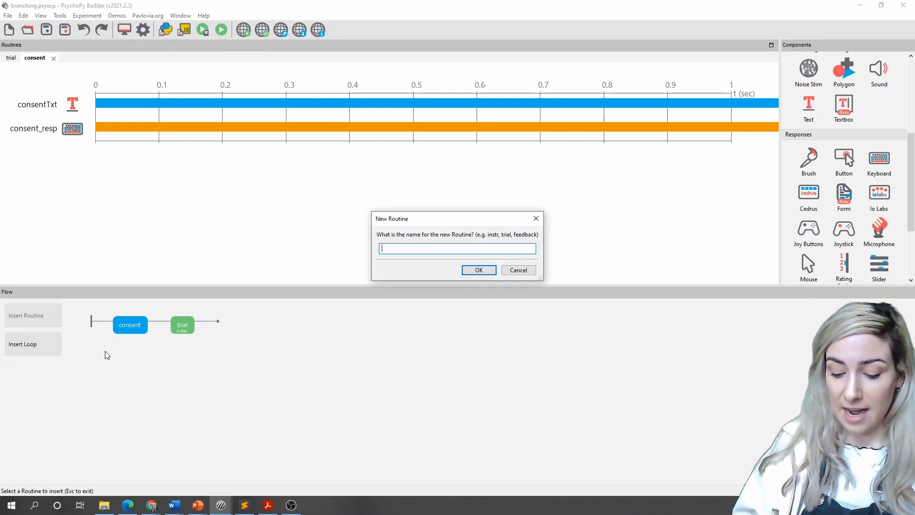
text(no_)
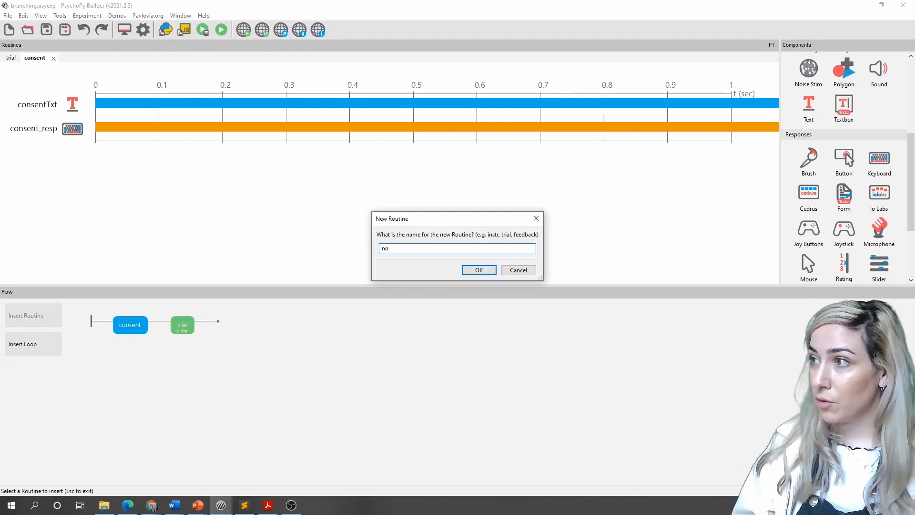
text(consent_msg)
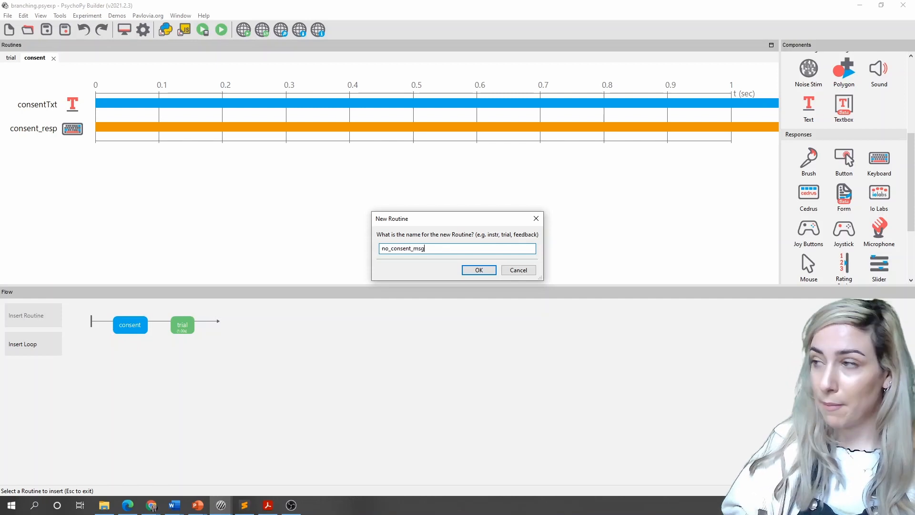
key(Return)
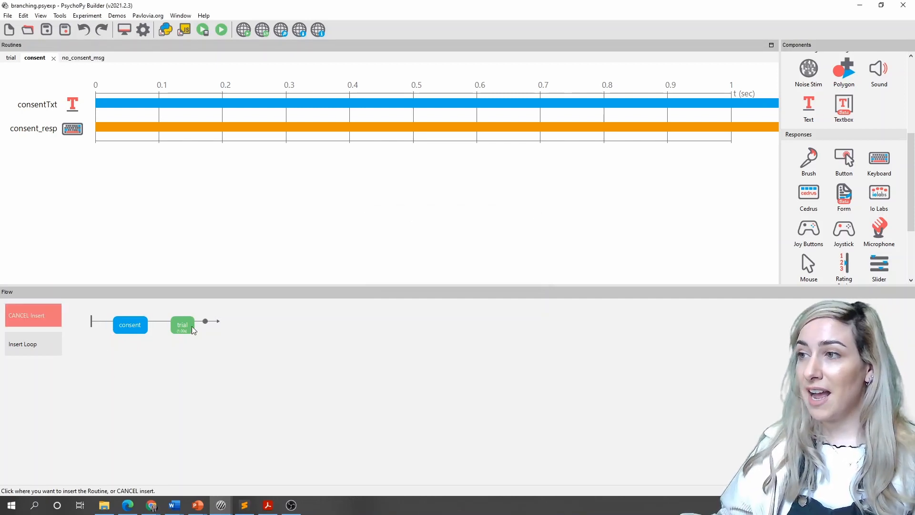
click(208, 328)
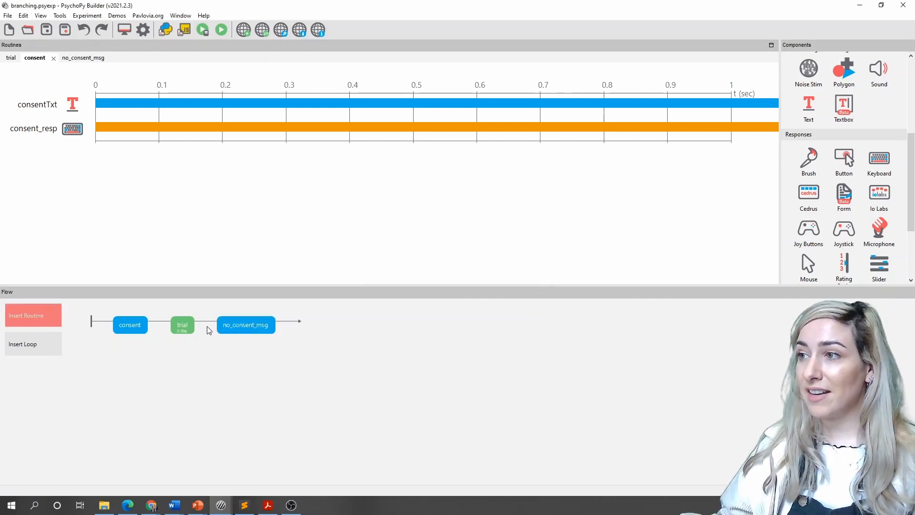
Add a Text component to the no_consent_msg routine reading "Thanks for considering our study!" with "Goodbye" below, separated by a blank line.
click(237, 328)
click(810, 109)
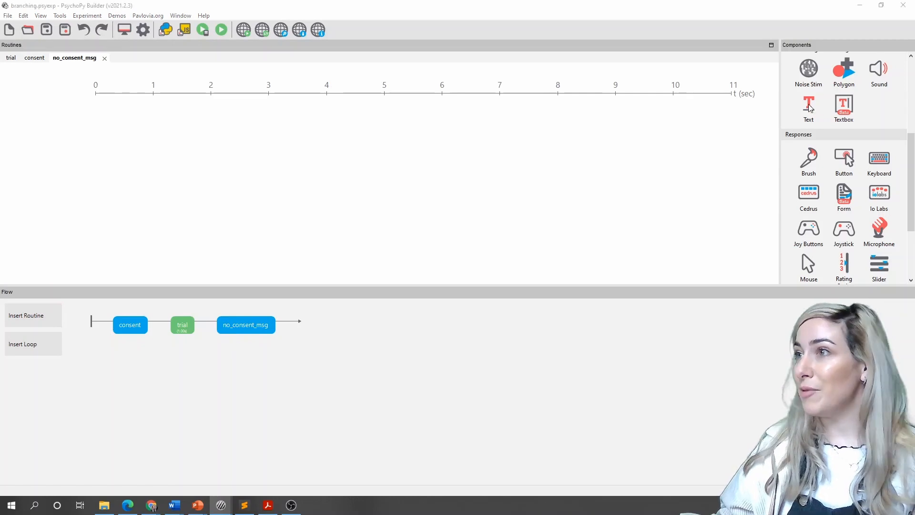
drag(204, 282, 179, 233)
text(T)
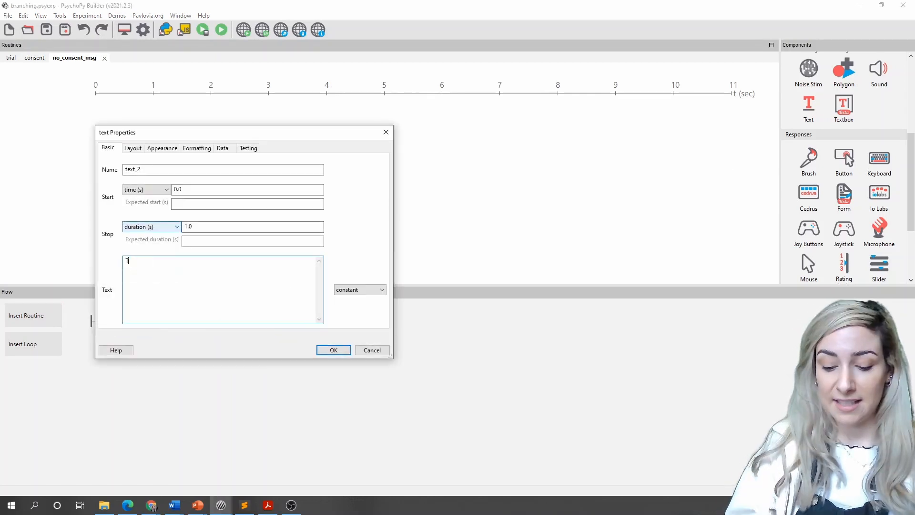
text(hanks for consi)
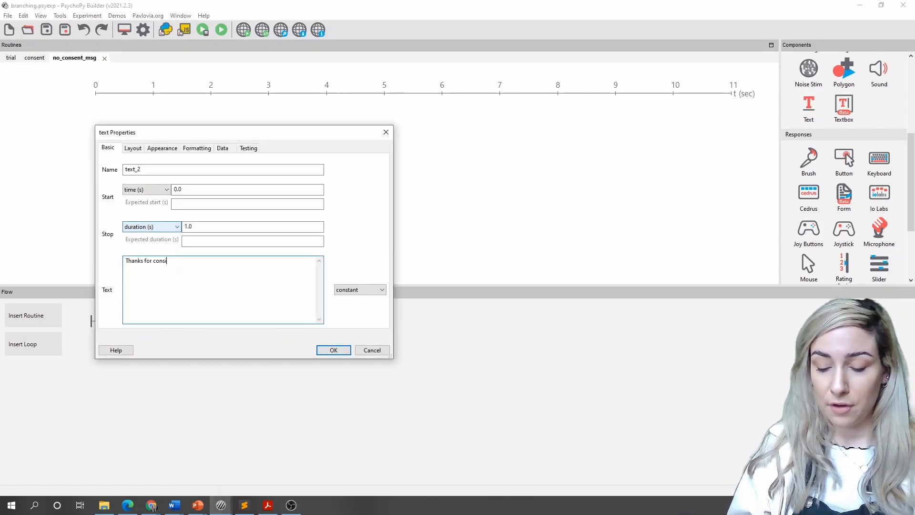
text(dering our stu)
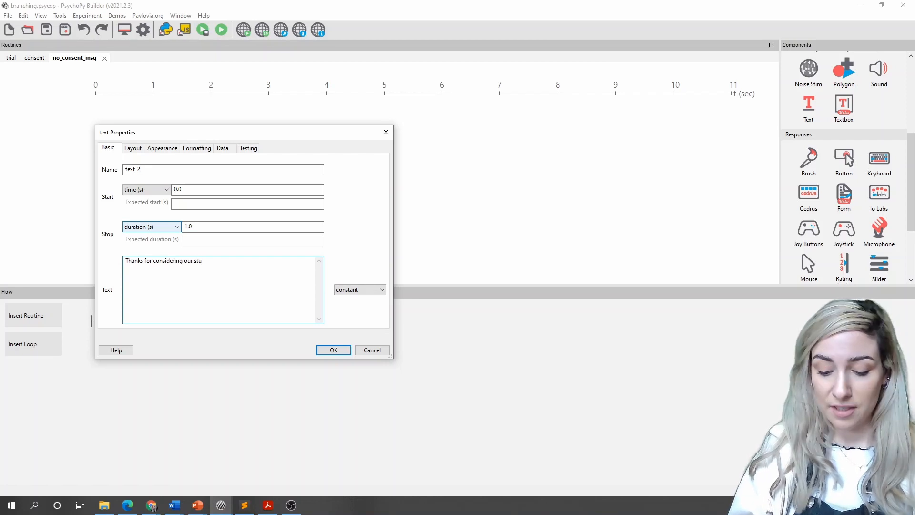
text(dy!  Goodbye)
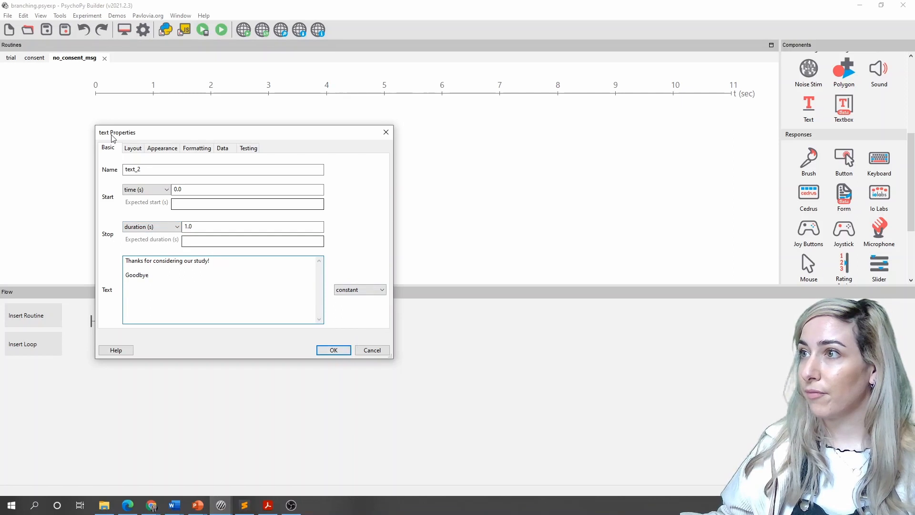
Name the goodbye Text component byetext and accept its properties.
drag(147, 170, 126, 170)
text(bye)
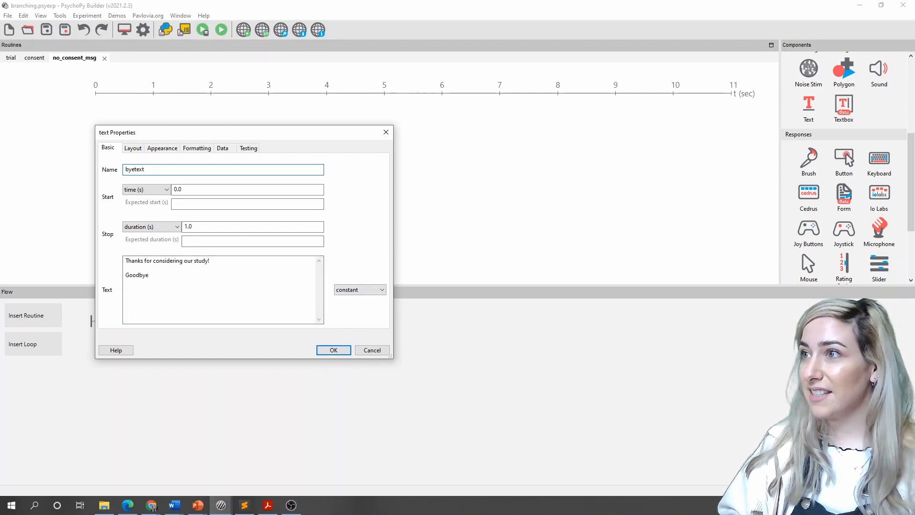
text(text)
key(Return)
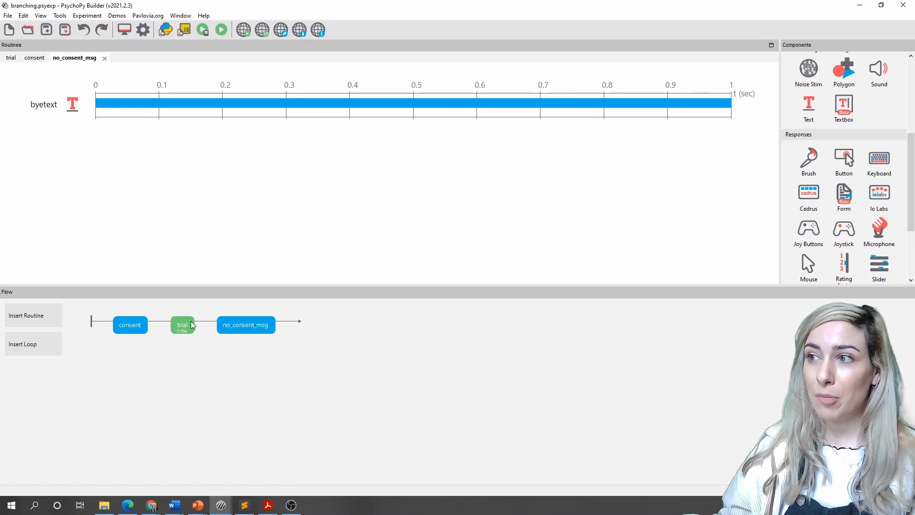
Insert a loop around the trial routine, keeping the default name, random order and 5 repetitions.
click(53, 350)
click(174, 325)
click(174, 325)
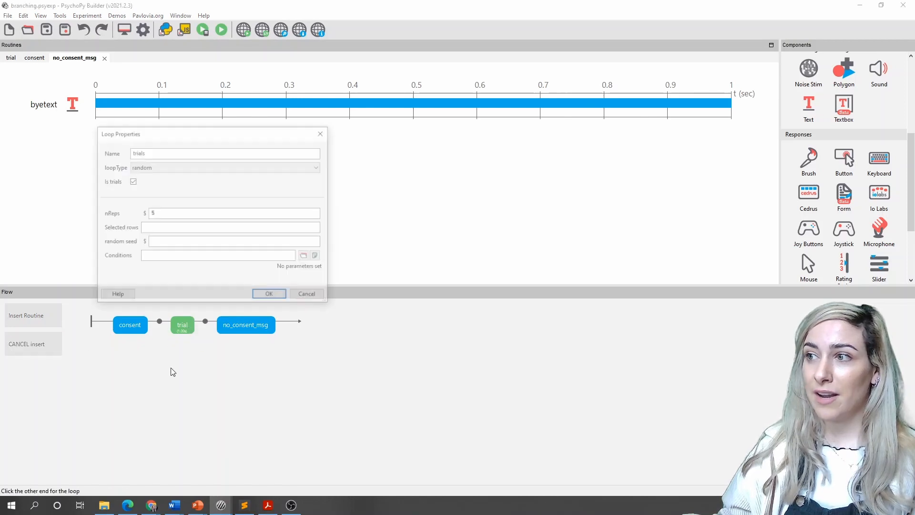
click(268, 293)
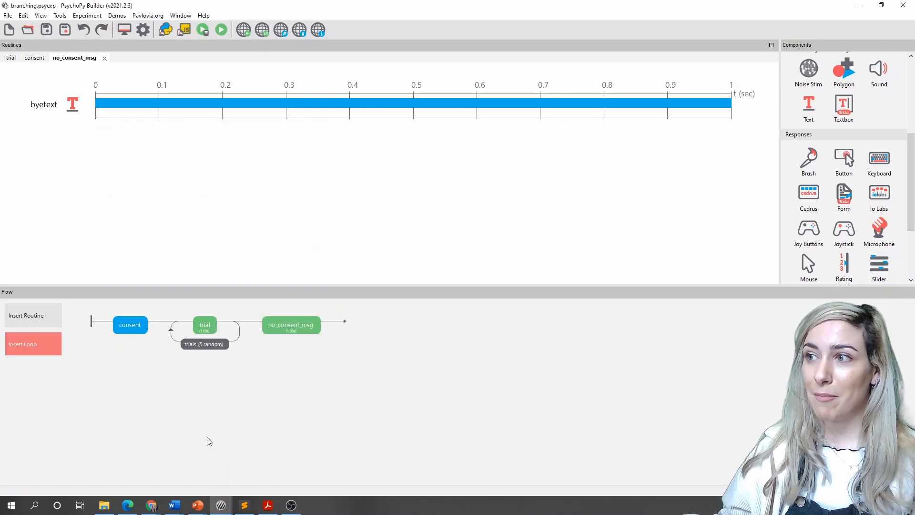
Insert a loop with default settings around the no_consent_msg routine.
click(32, 341)
click(335, 335)
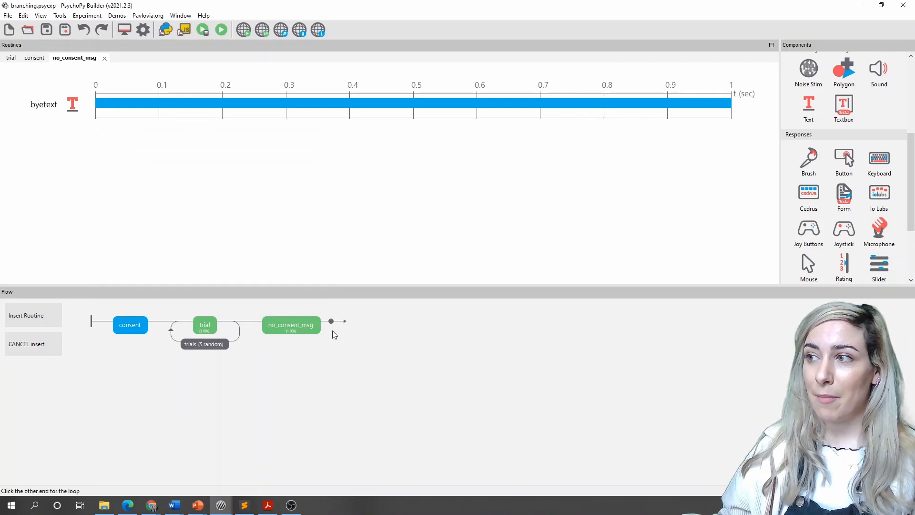
click(251, 331)
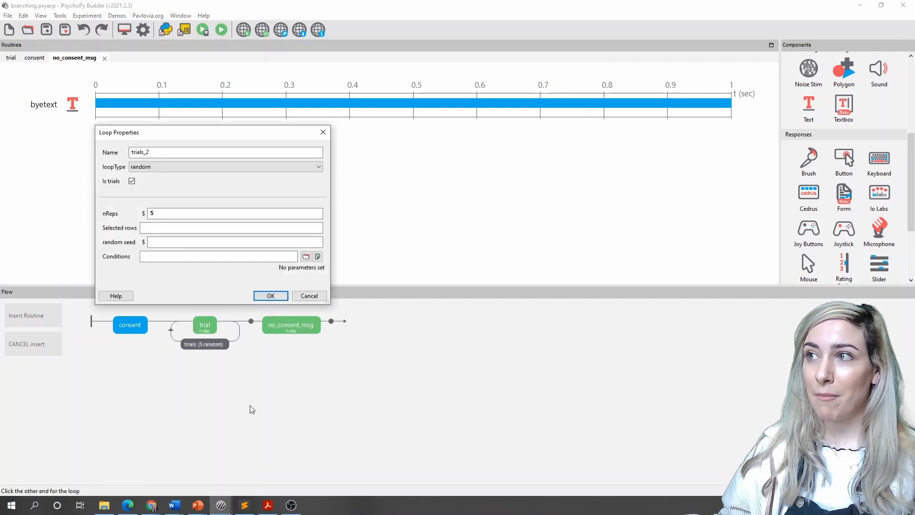
click(270, 295)
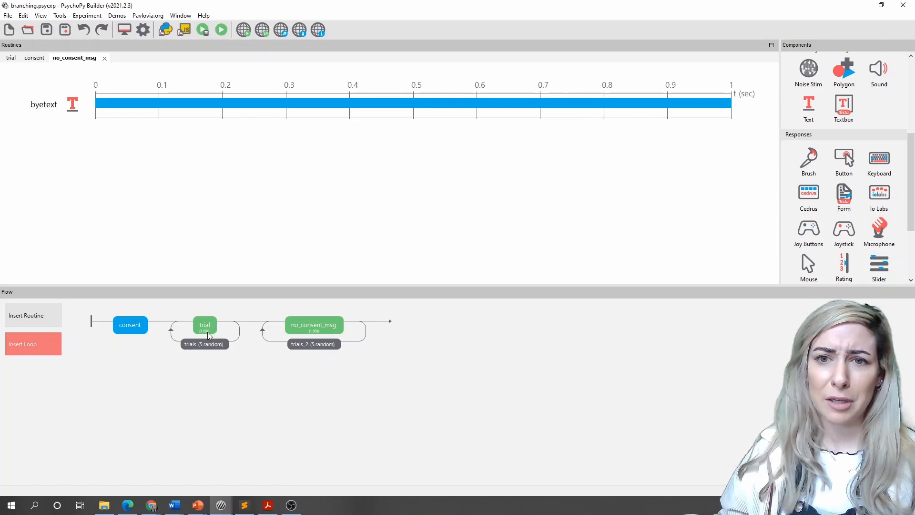
Insert an outer loop around the existing trials loop, named showTrialsLoop, with the Is trials option turned off.
click(62, 339)
click(250, 323)
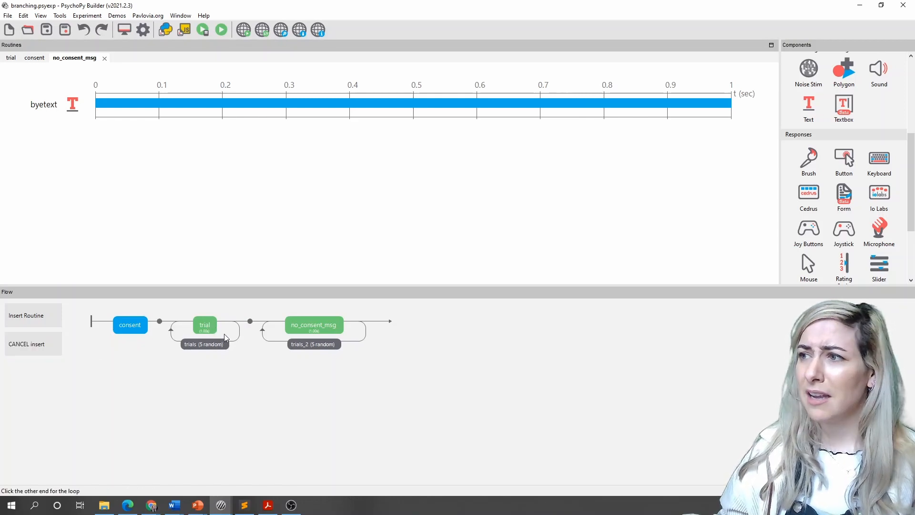
click(159, 323)
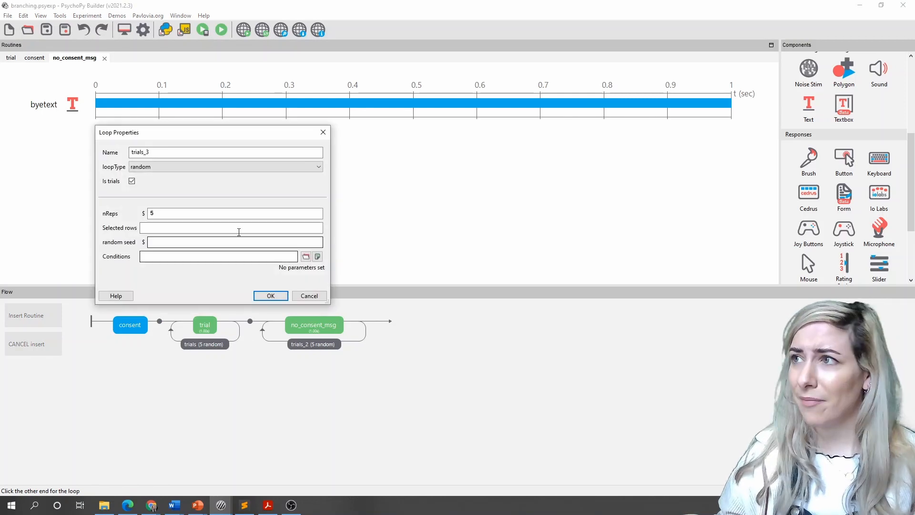
drag(155, 153, 132, 152)
text(showT)
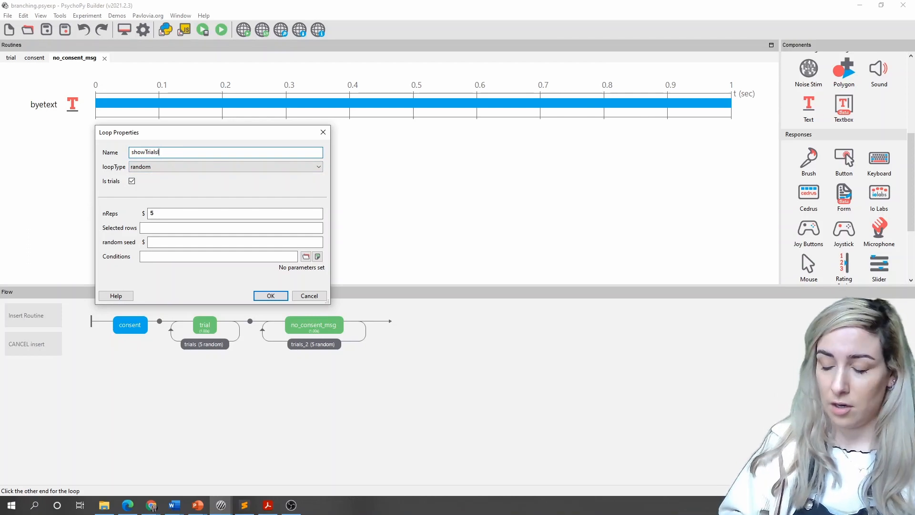
key(BackSpace)
key(BackSpace)
key(BackSpace)
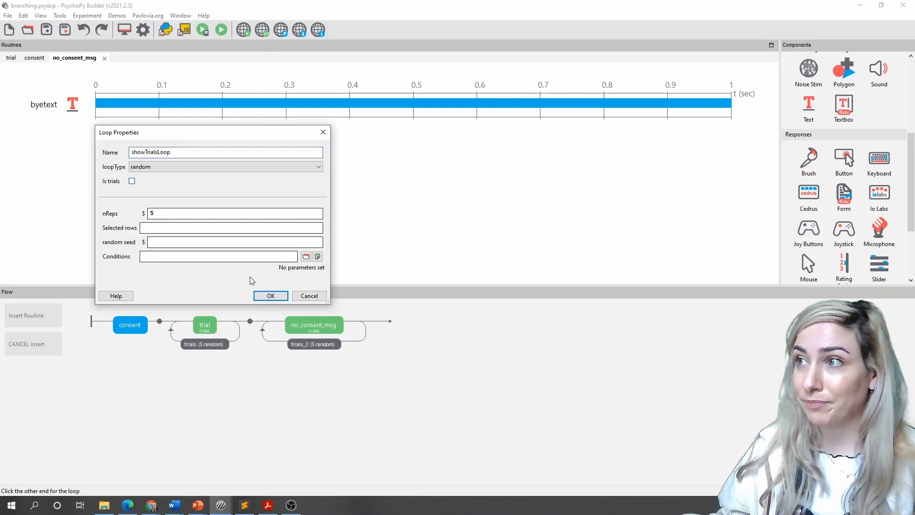
click(267, 295)
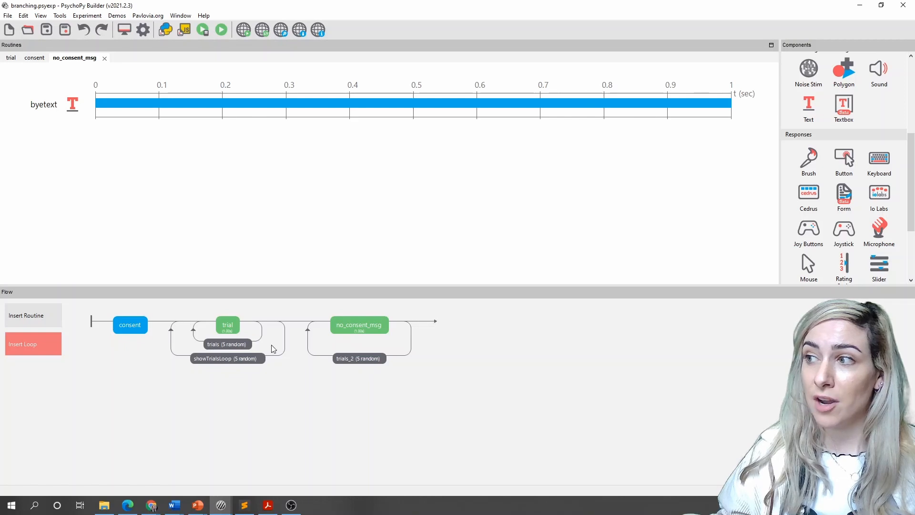
Rename the loop around no_consent_msg as showConsentMsgLoop and turn off its Is trials option.
click(356, 359)
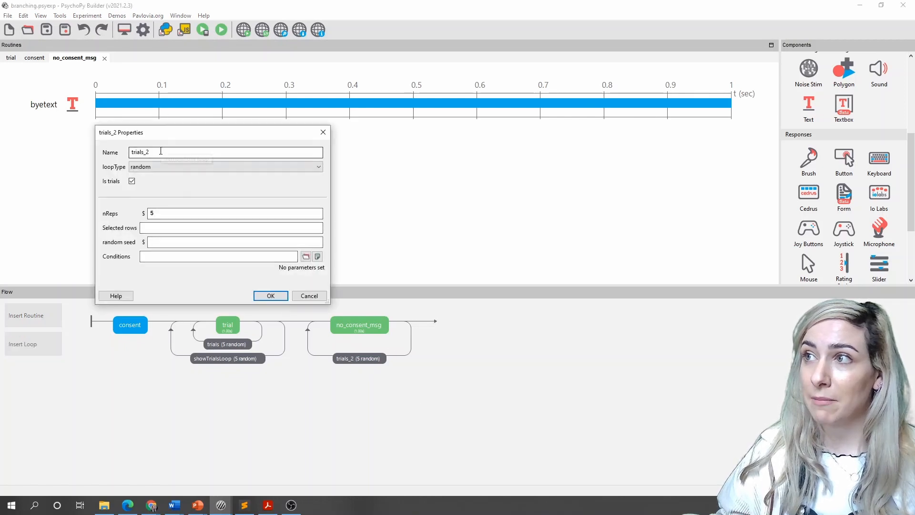
text(showCons)
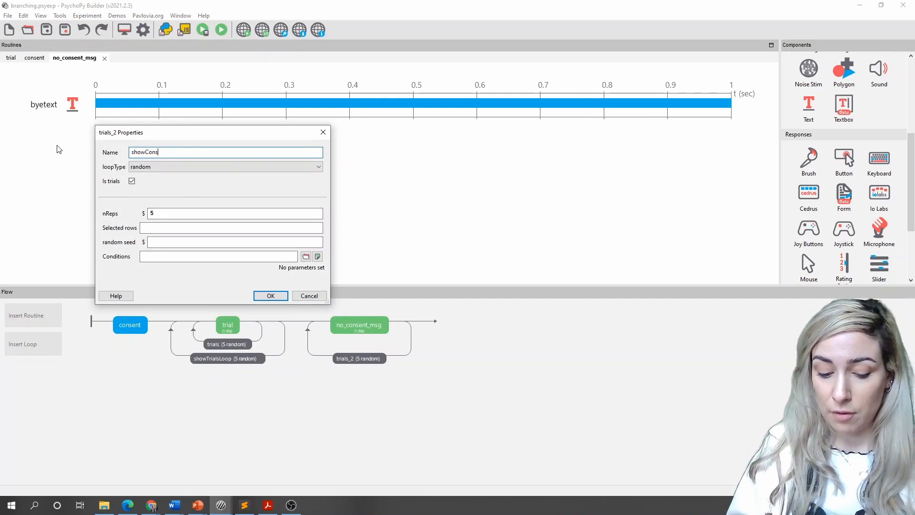
text(entMsgLoop)
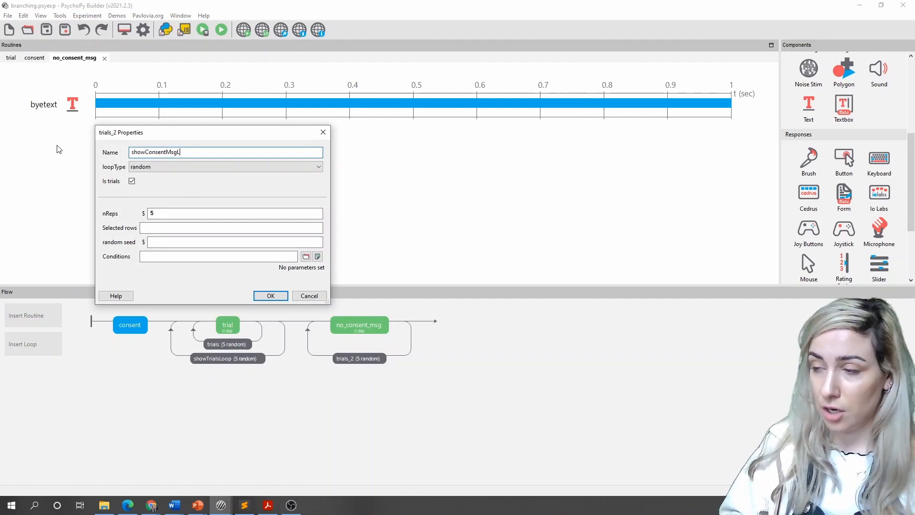
click(132, 182)
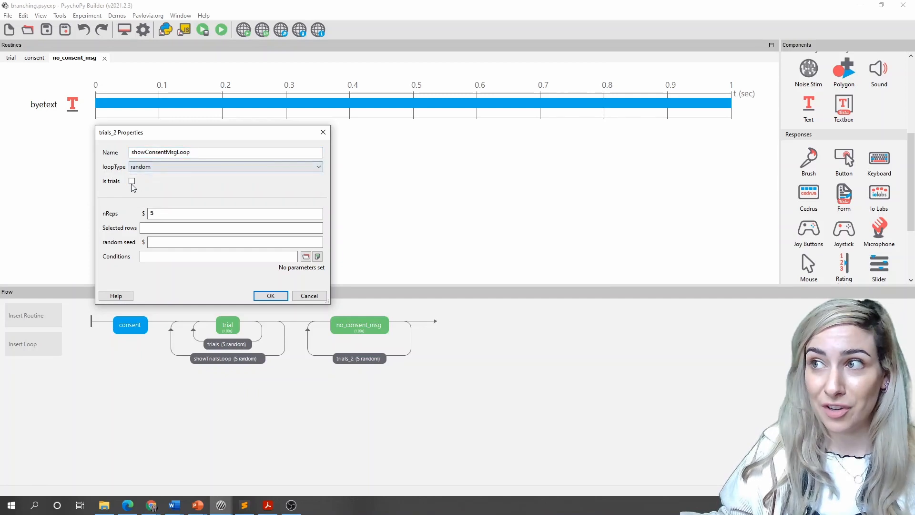
click(271, 296)
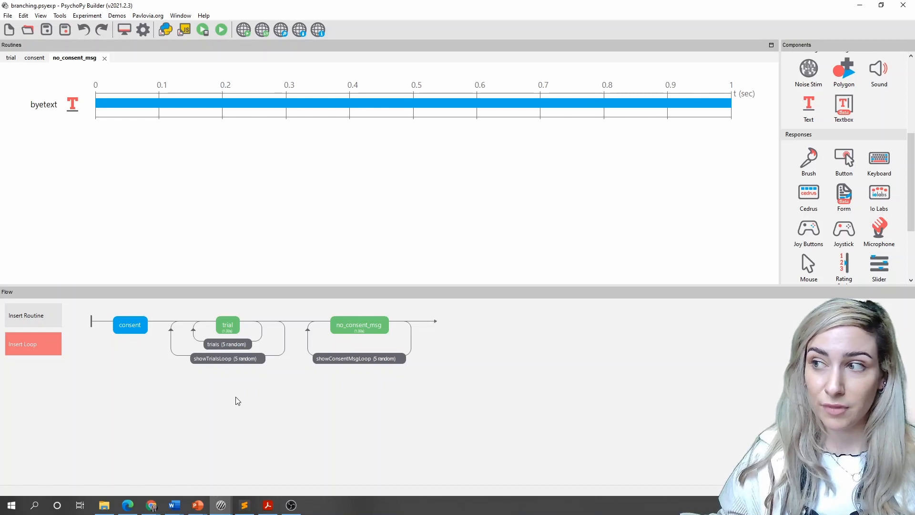
Set the nReps value of showTrialsLoop to 0.
click(221, 358)
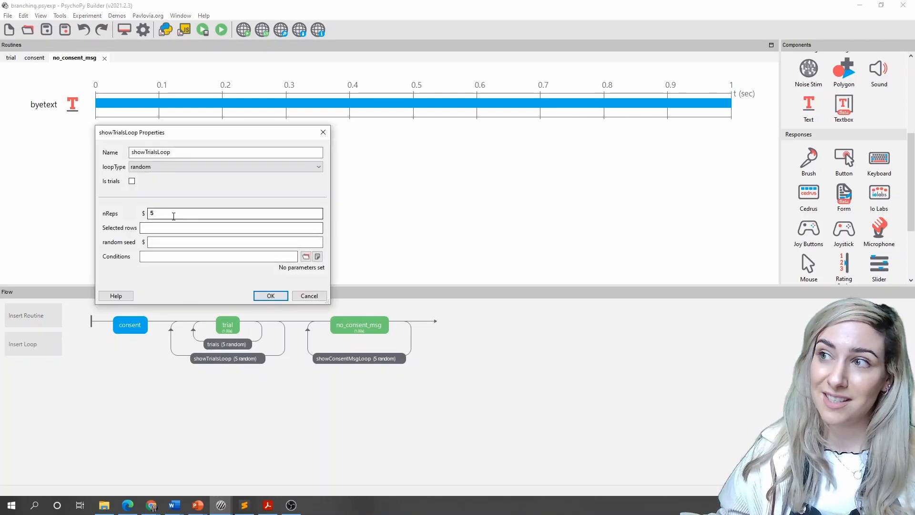
drag(173, 216, 108, 214)
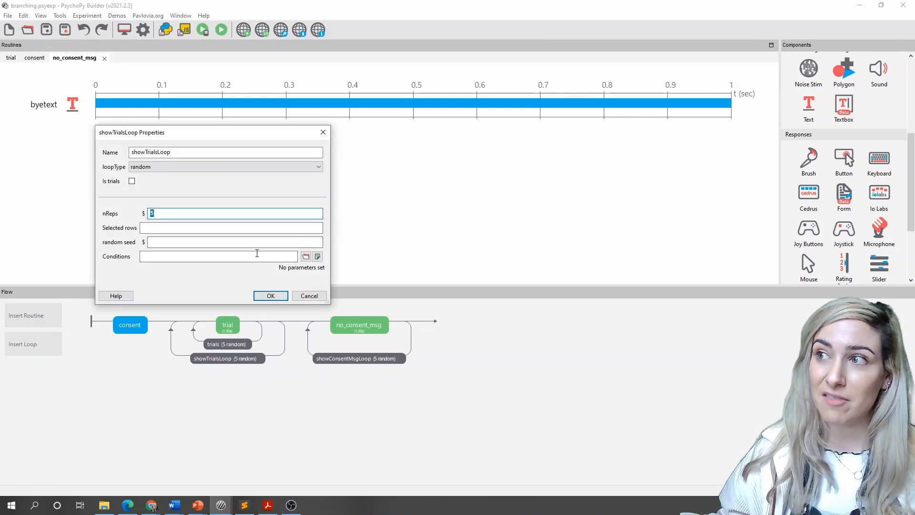
text(0)
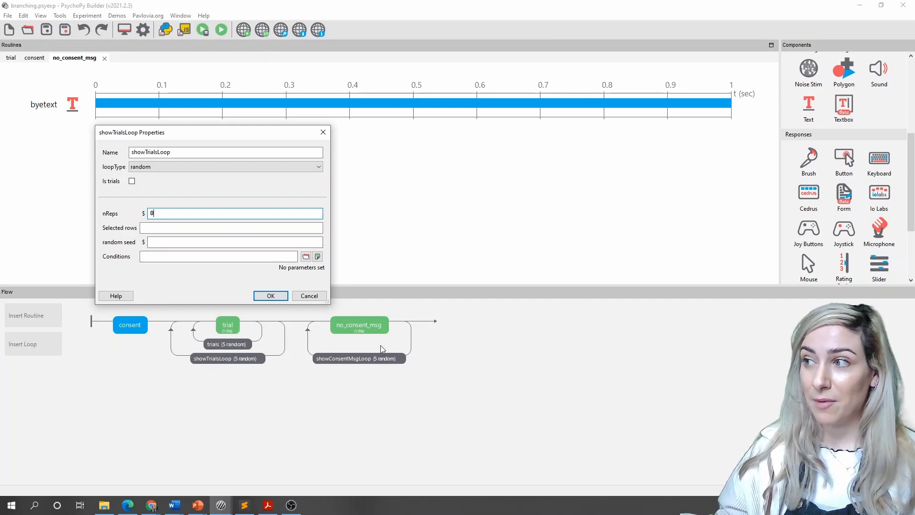
click(282, 299)
Set the nReps value of showConsentMsgLoop to 0.
click(333, 357)
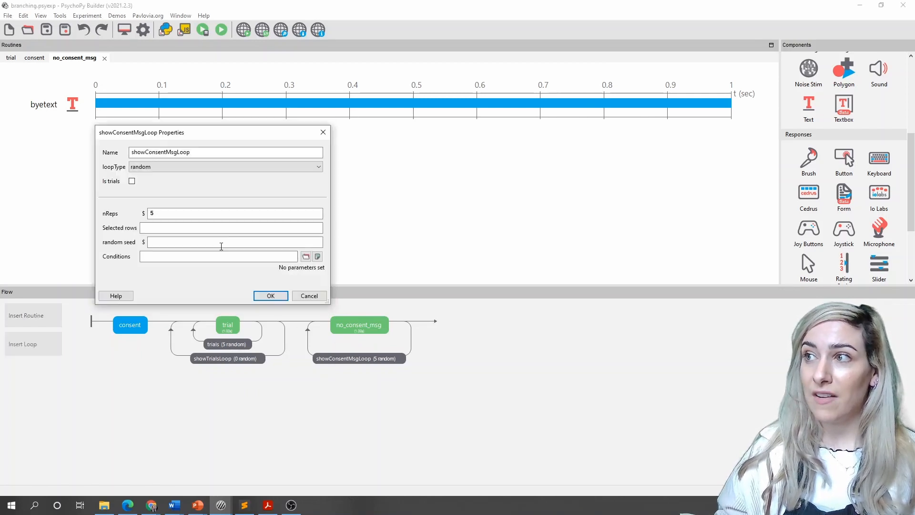
double_click(195, 216)
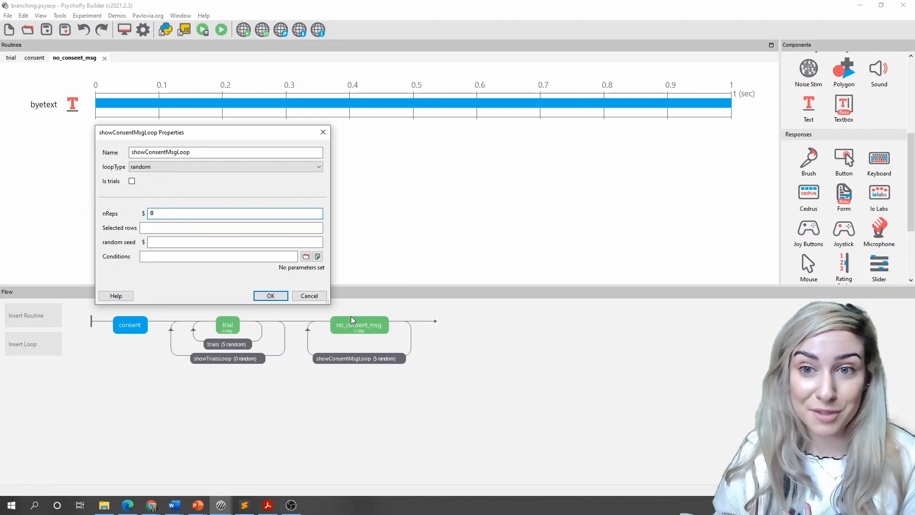
click(274, 296)
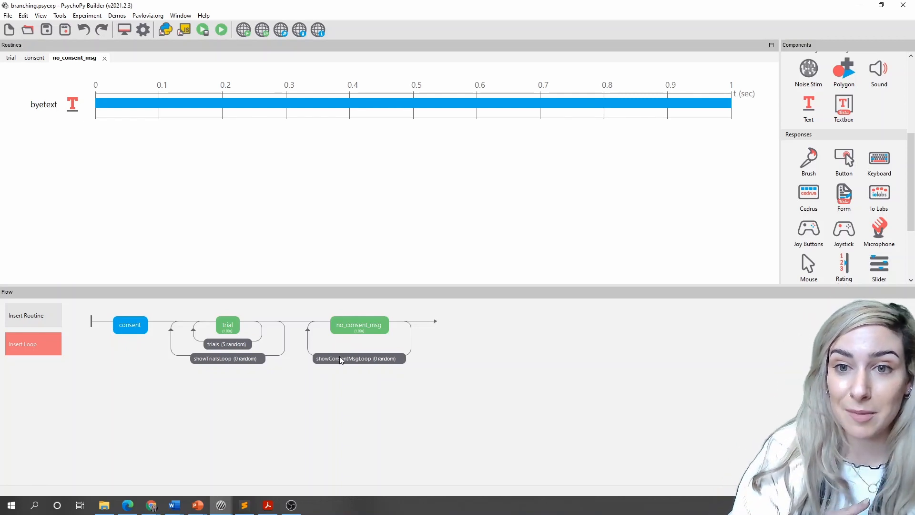
Add a Code component to the consent routine.
click(139, 324)
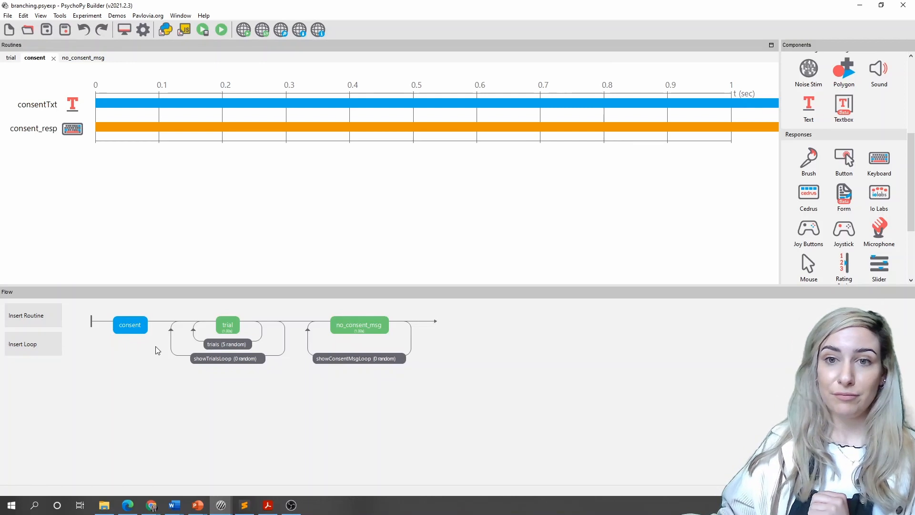
scroll(837, 179, down, 3)
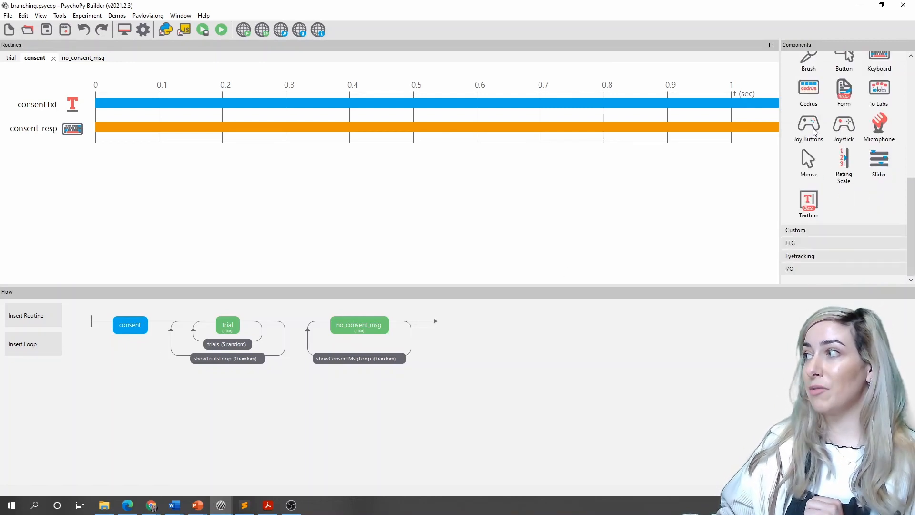
click(811, 231)
scroll(808, 227, down, 5)
scroll(809, 228, down, 3)
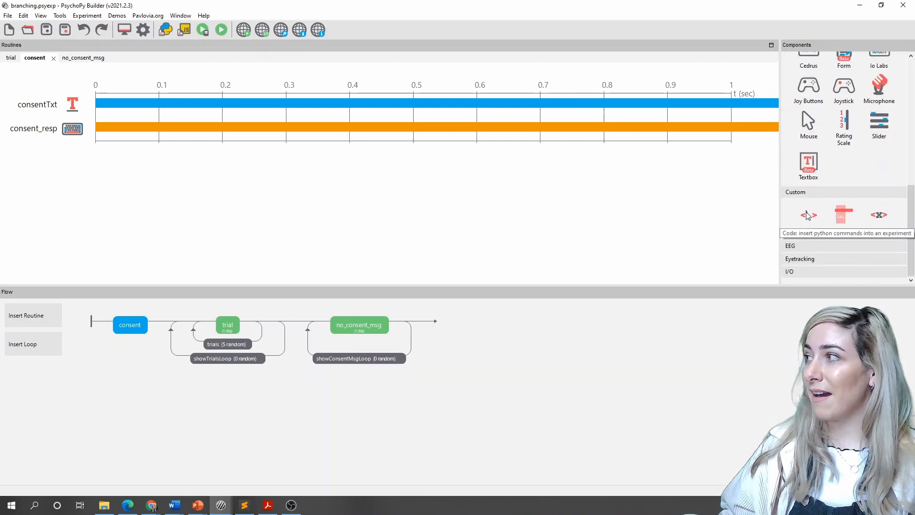
click(810, 216)
drag(326, 115, 328, 78)
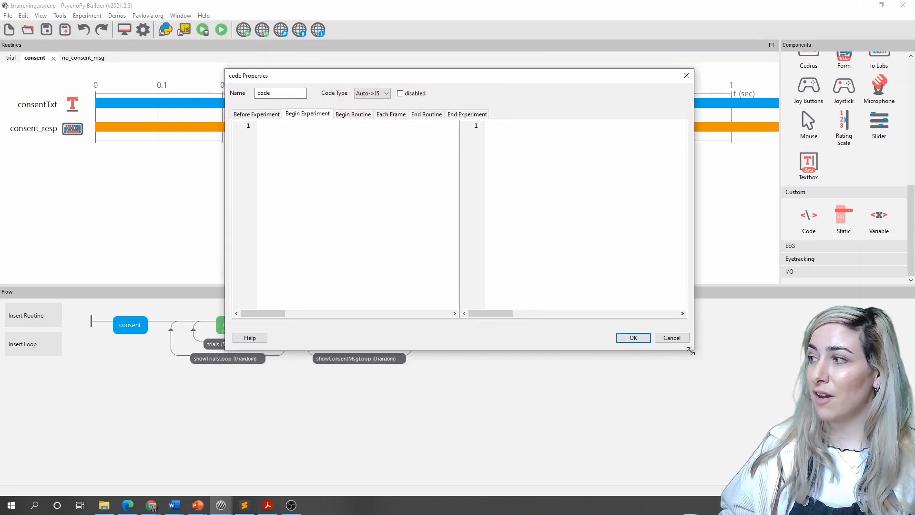
drag(687, 353, 680, 313)
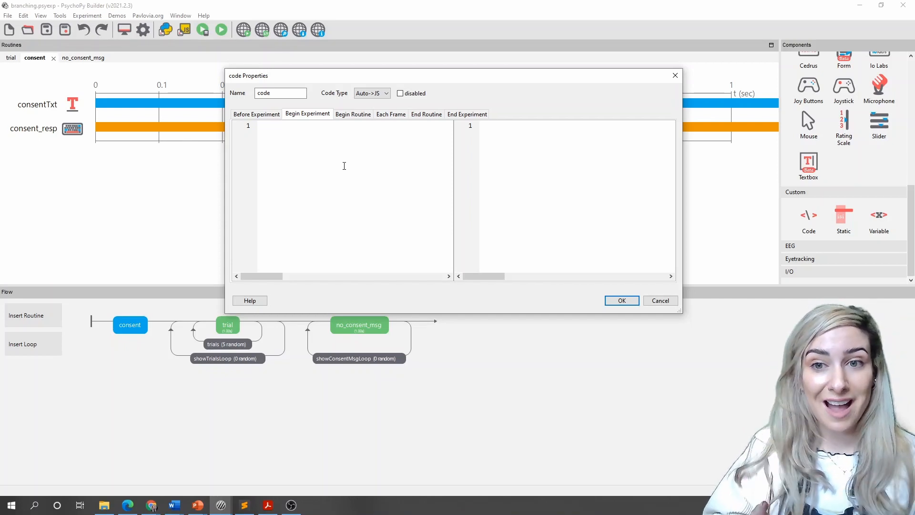
Start the End Routine code with the condition if consent_resp.keys == 'y':.
click(437, 115)
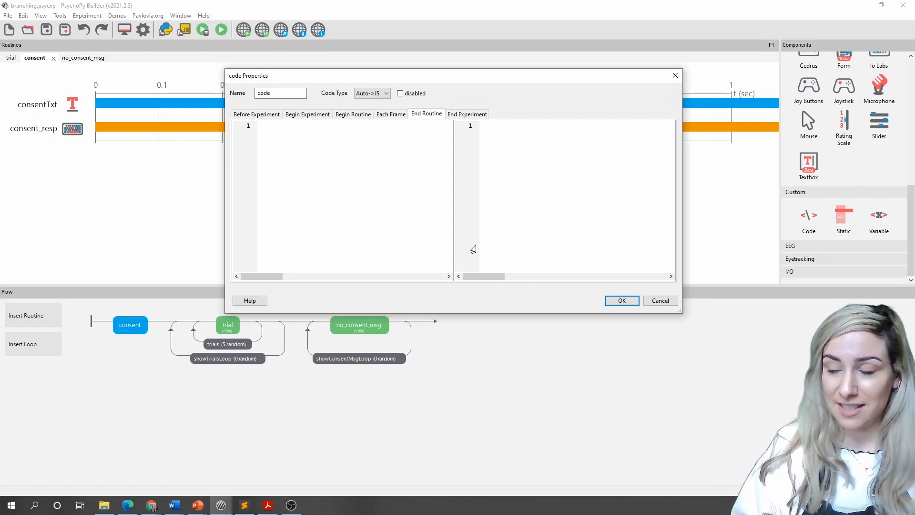
drag(681, 313, 811, 465)
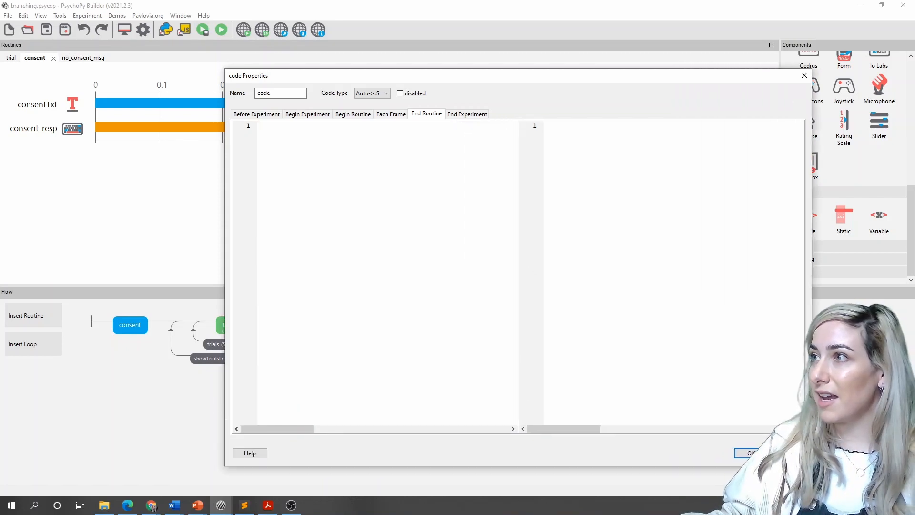
click(448, 264)
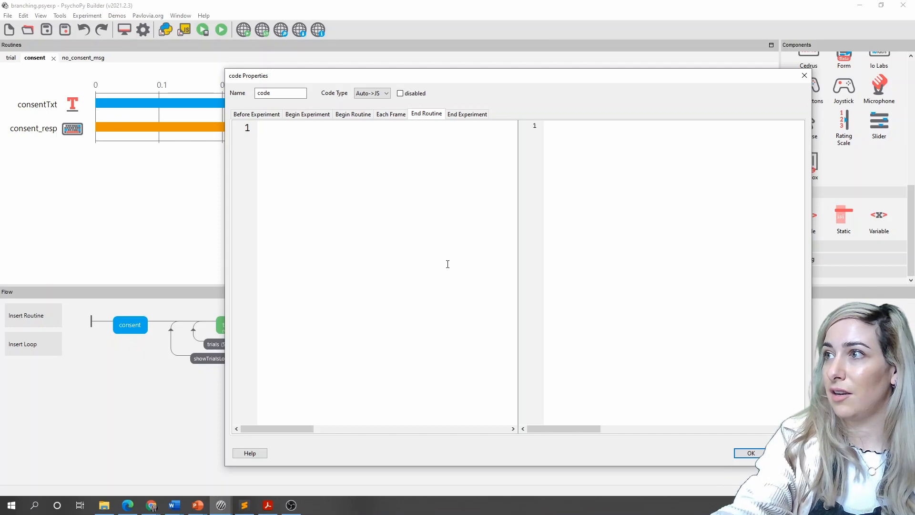
ctrl+scroll(447, 264, up, 3)
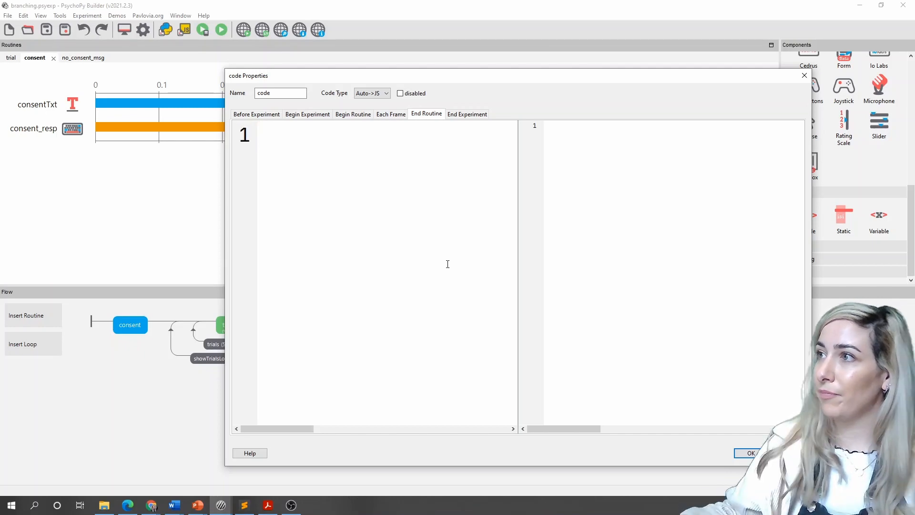
text(if )
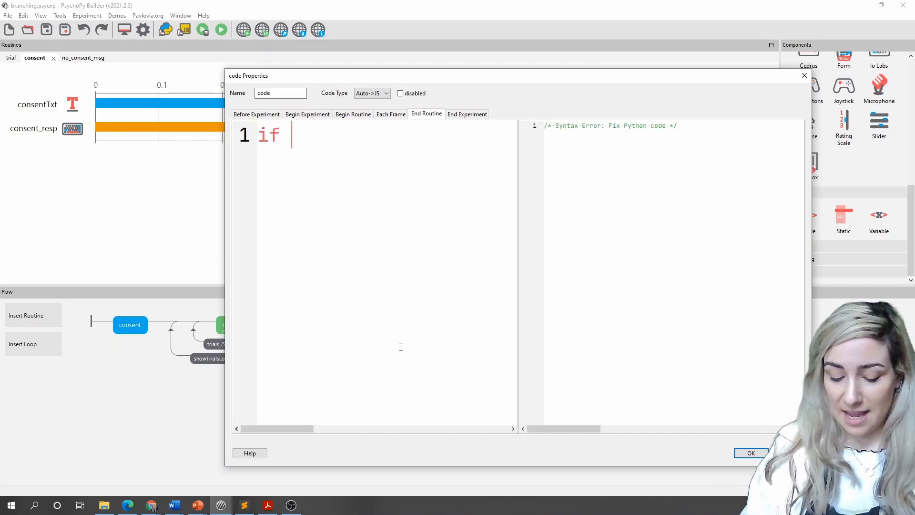
text(consent_r)
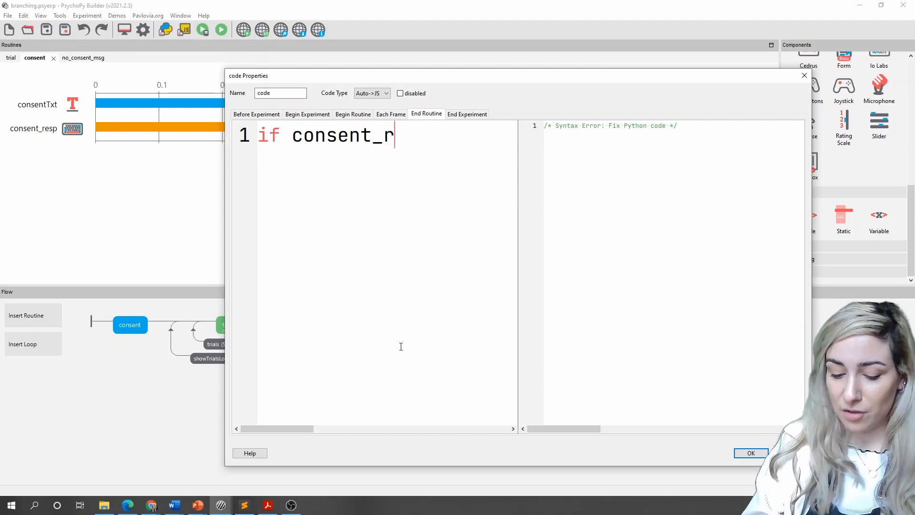
text(esp.keys)
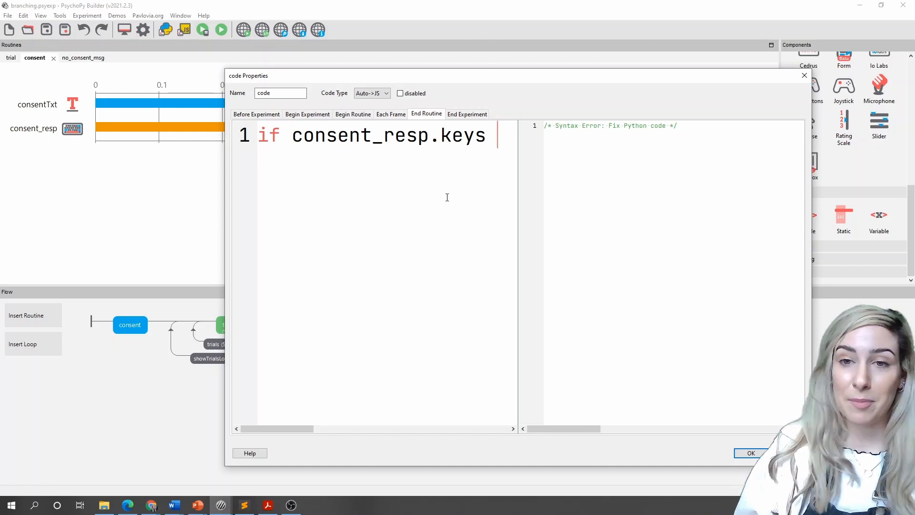
text(== ')
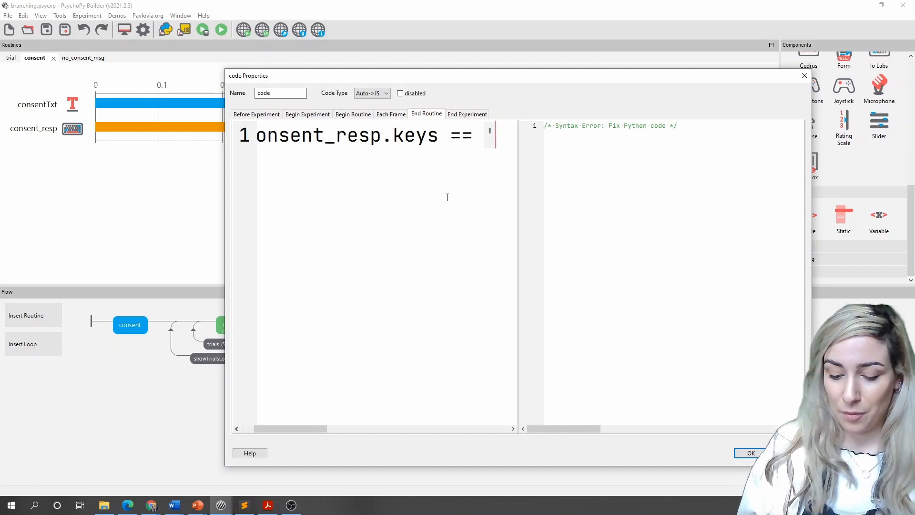
text(y':)
key(Return)
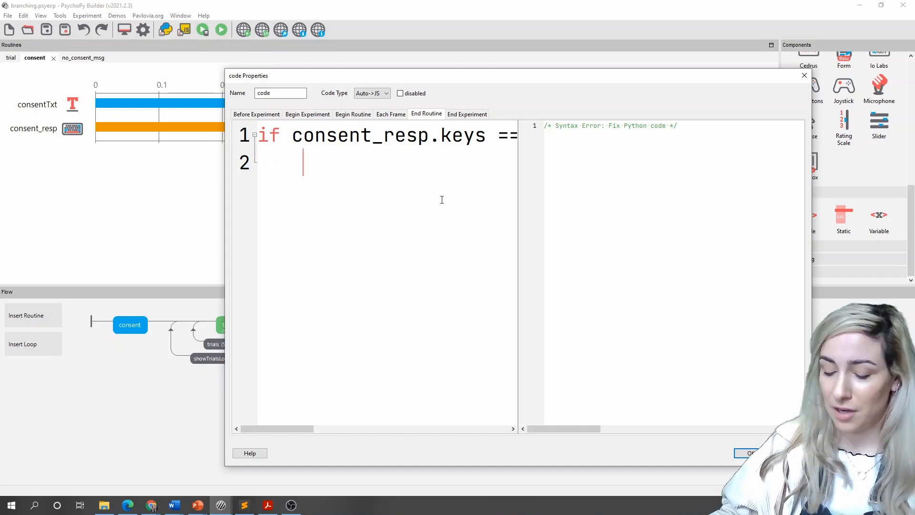
Inside the 'y' condition, assign trialReps = 1 and noconsentmsgReps = 0.
text(trialRep)
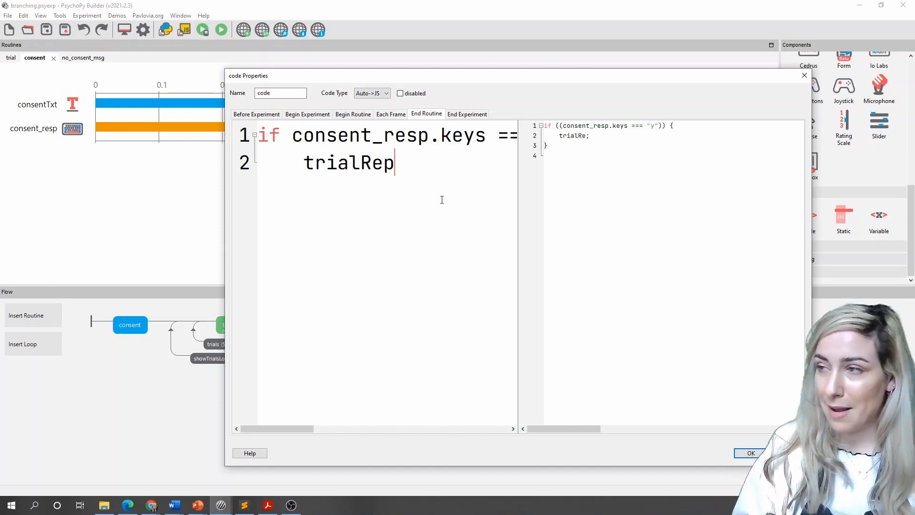
text(s = 1)
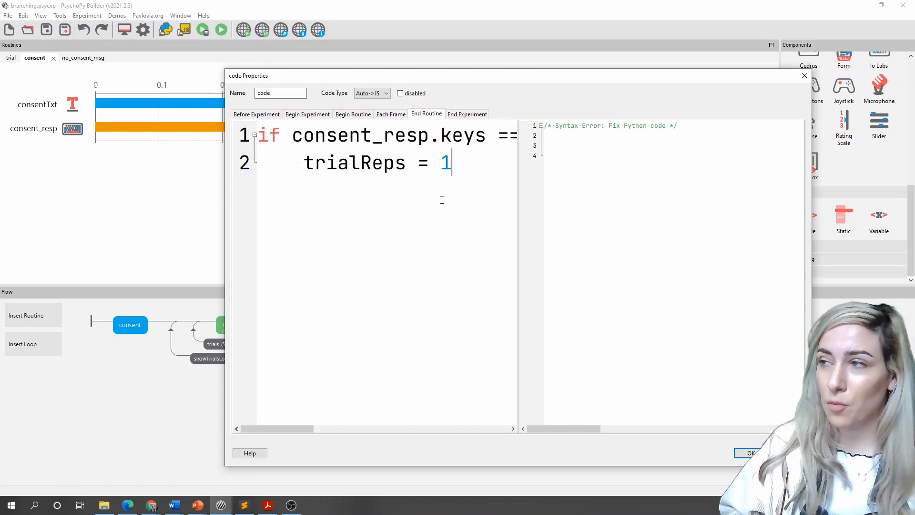
key(Return)
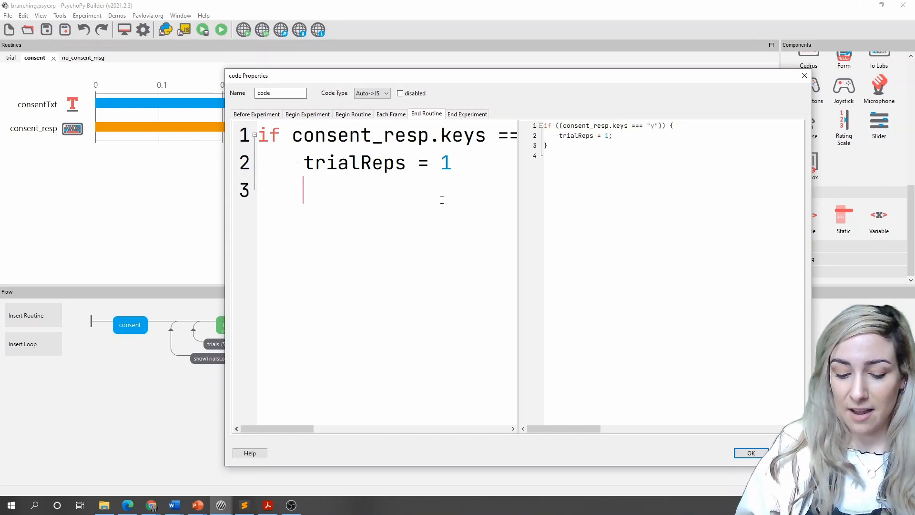
text(noc)
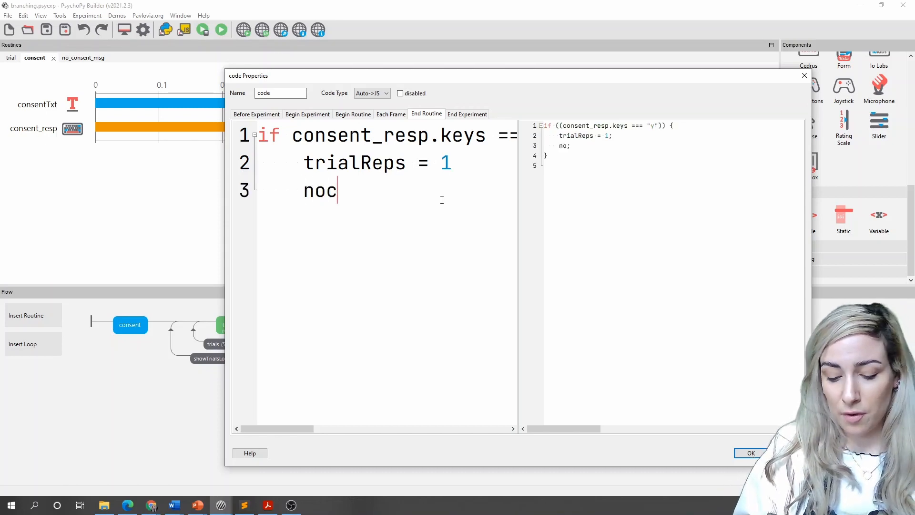
text(onsentm)
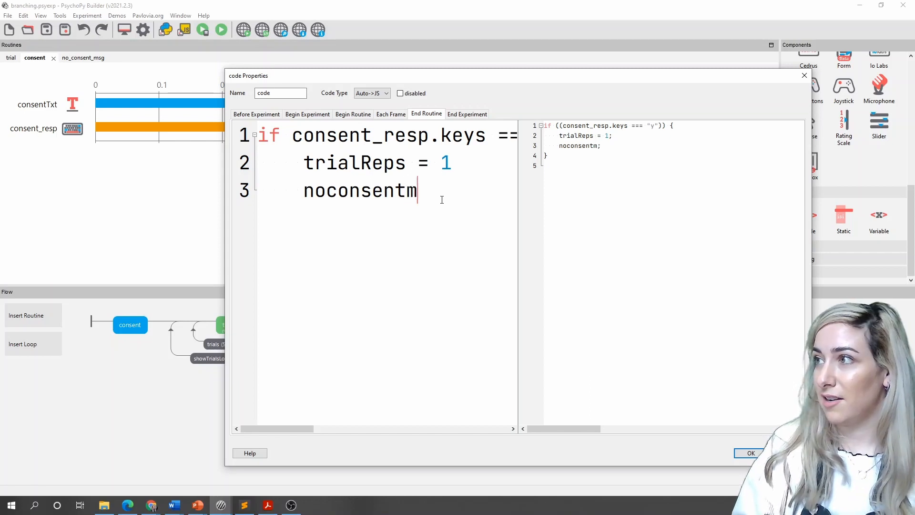
text(sg)
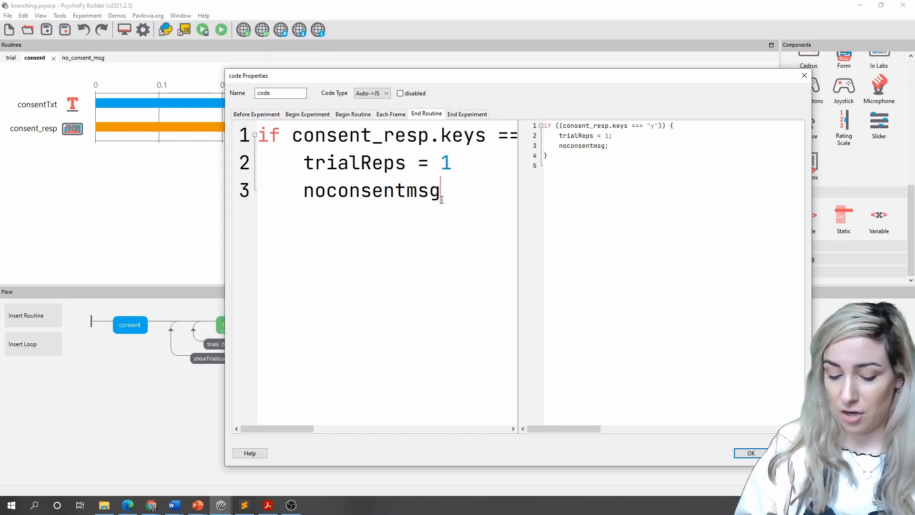
text(Reps )
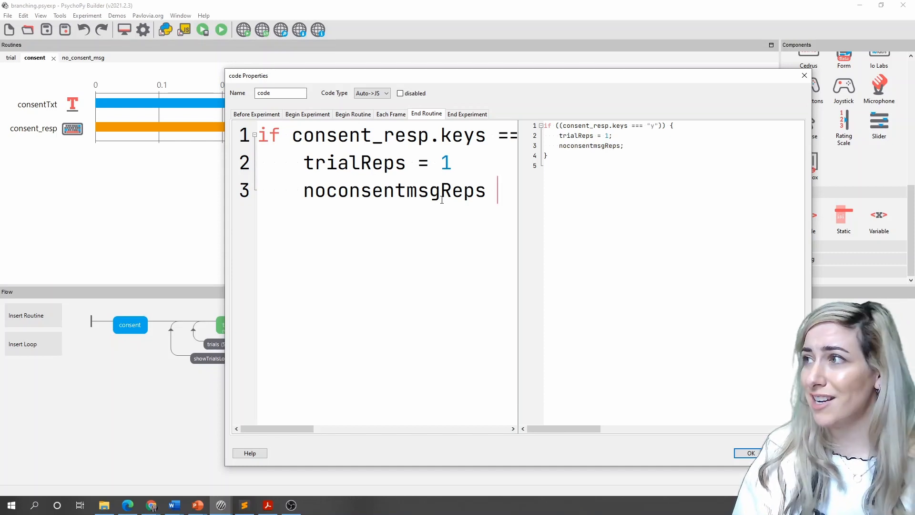
text(= )
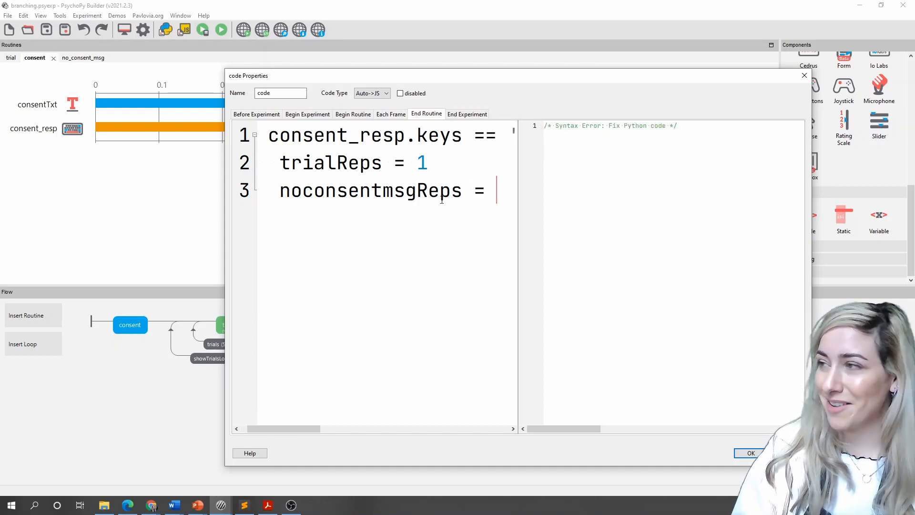
text(0)
key(Return)
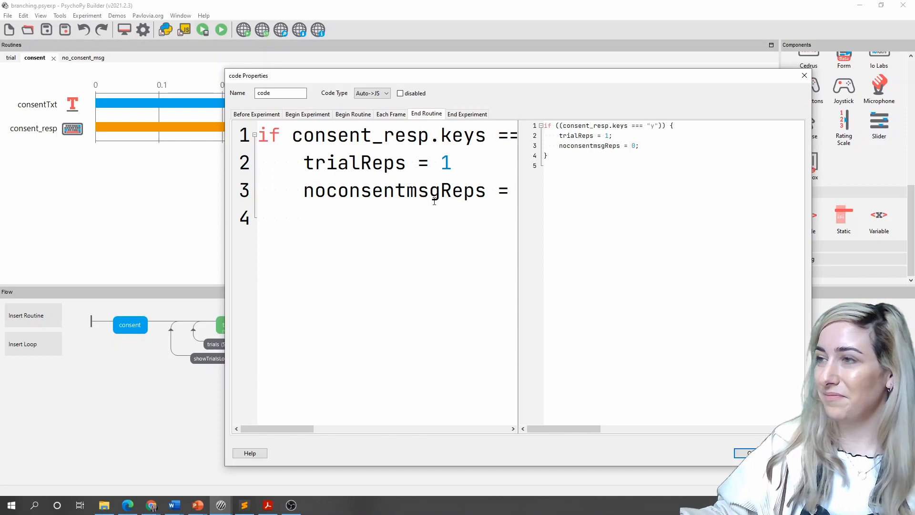
ctrl+scroll(434, 202, down, 3)
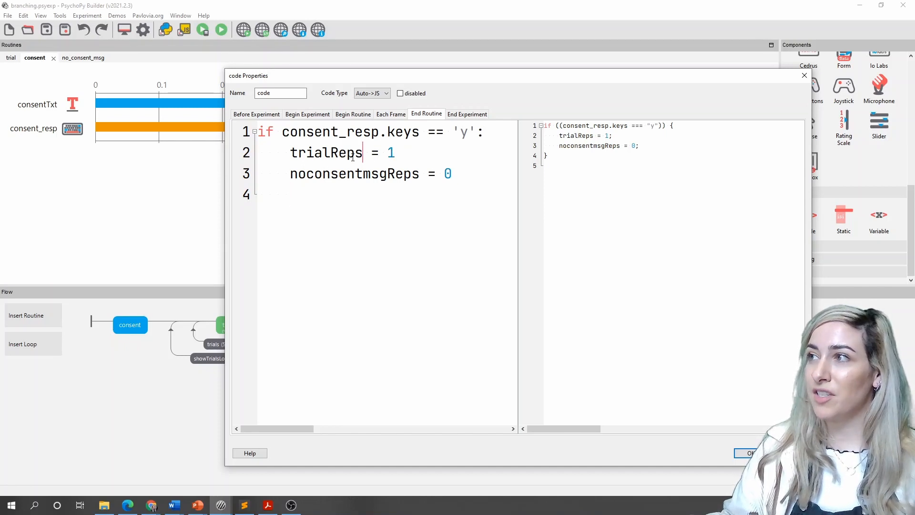
Accept the code component and set the nReps value of showTrialsLoop to the variable trialReps copied from the code.
drag(363, 154, 289, 155)
key(ctrl+c)
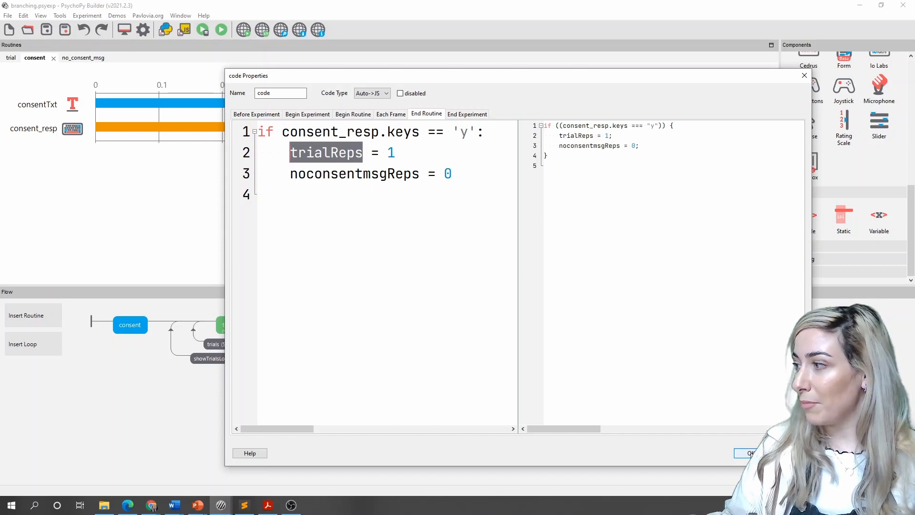
click(747, 453)
click(221, 358)
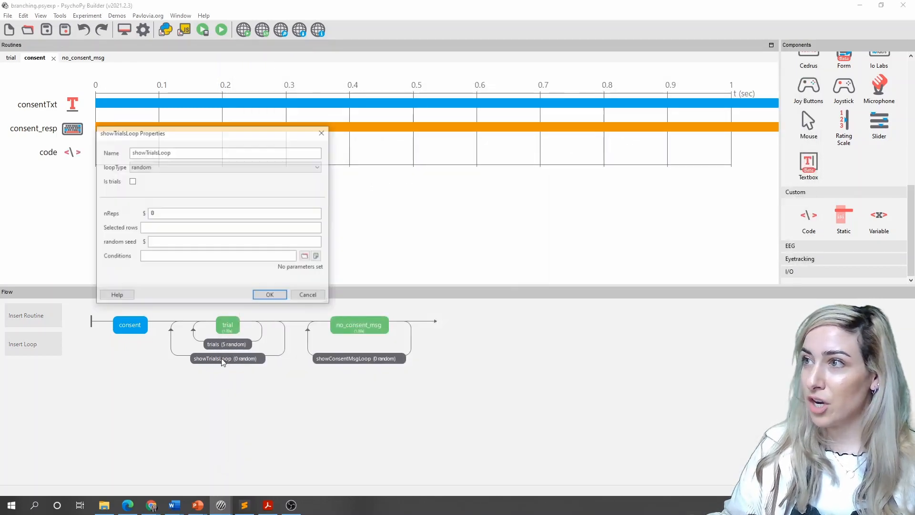
drag(159, 214, 104, 204)
key(ctrl+v)
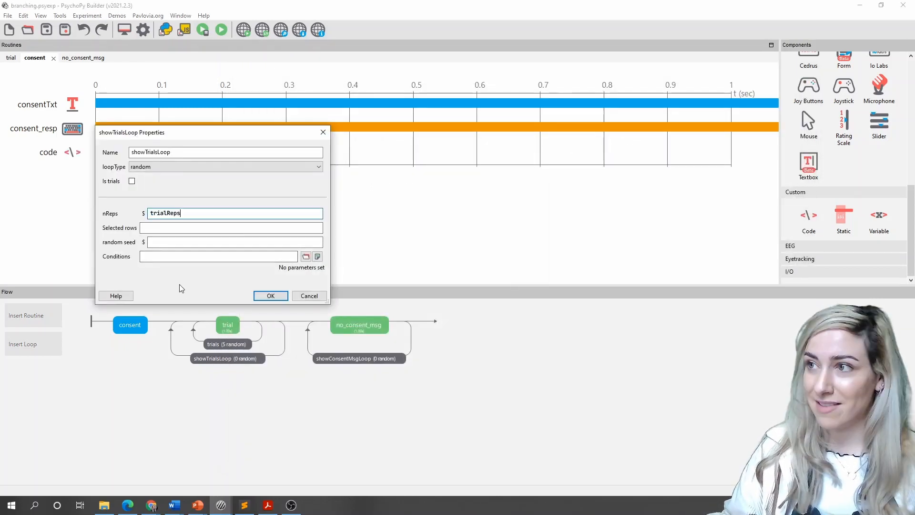
click(271, 295)
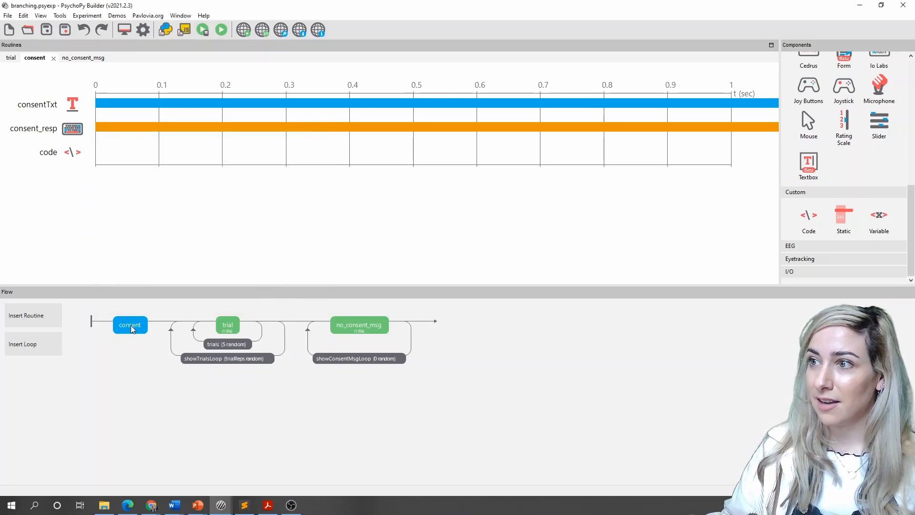
Set the nReps value of showConsentMsgLoop to the variable noconsentmsgReps copied from the consent routine's code.
click(76, 152)
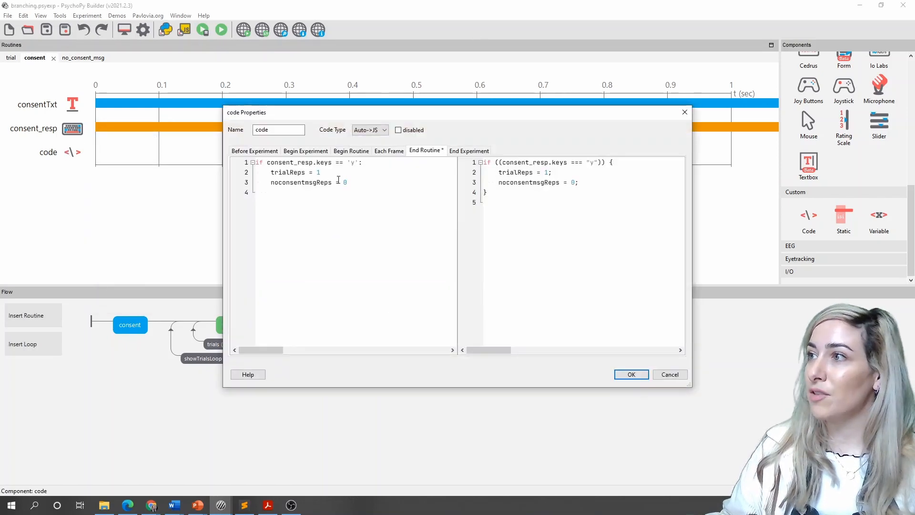
drag(337, 182, 270, 183)
key(ctrl+c)
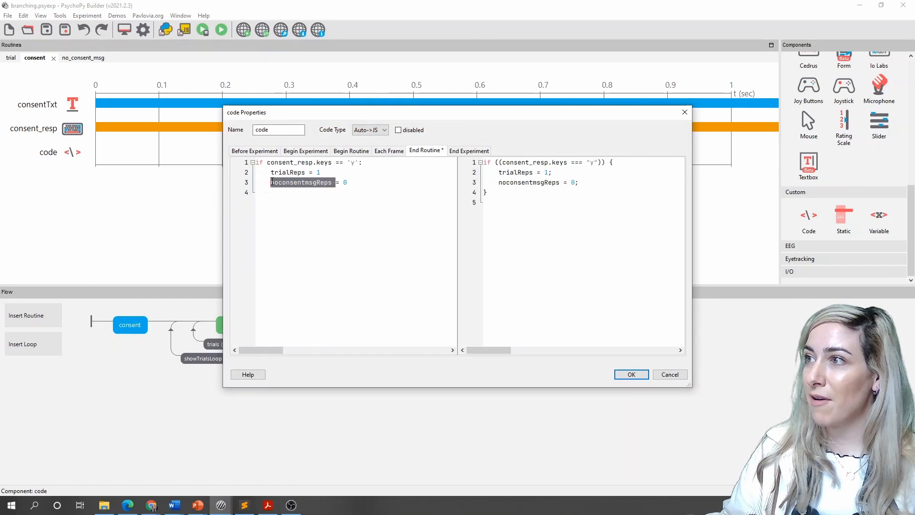
click(670, 375)
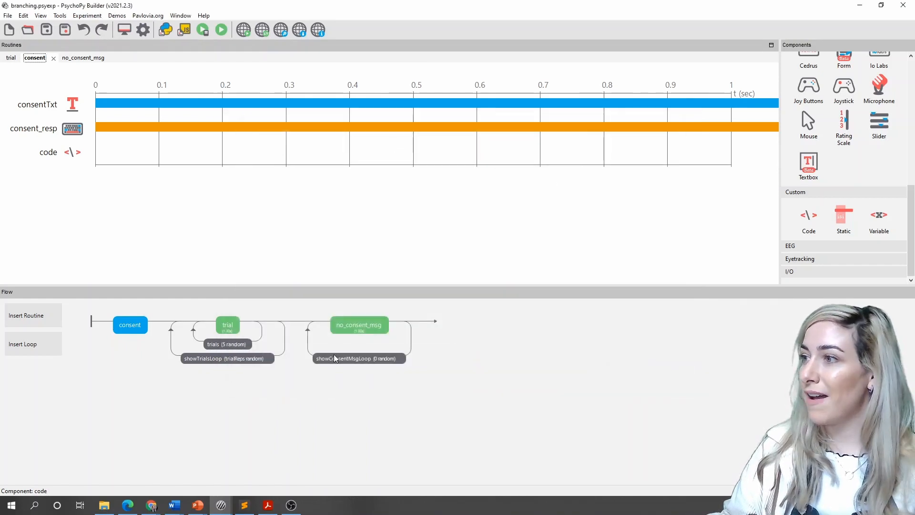
click(354, 359)
drag(160, 215, 120, 215)
key(ctrl+v)
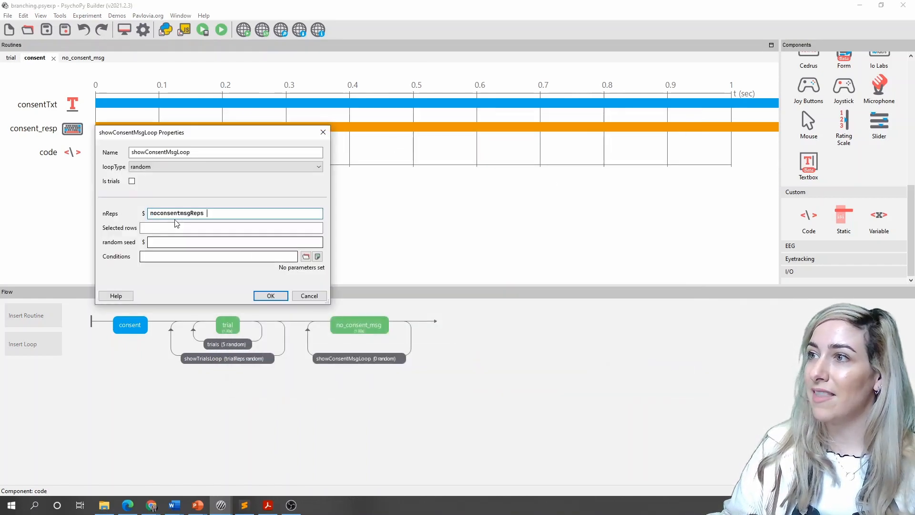
click(266, 296)
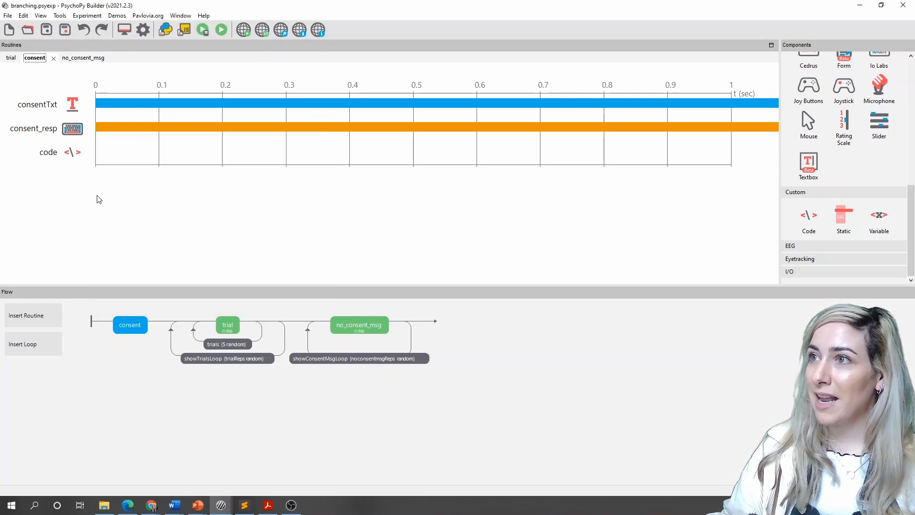
Duplicate the three-line 'y' condition block directly below itself in the consent routine's End Routine code.
click(79, 155)
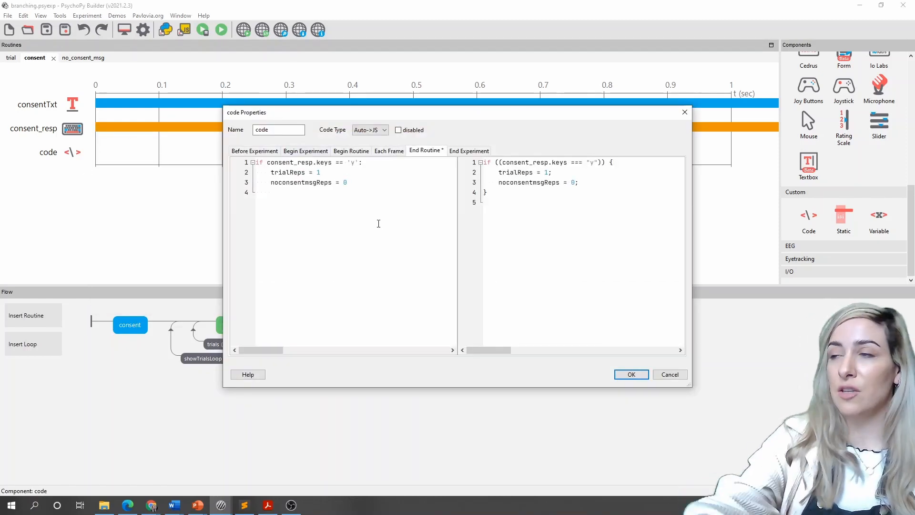
scroll(378, 224, up, 4)
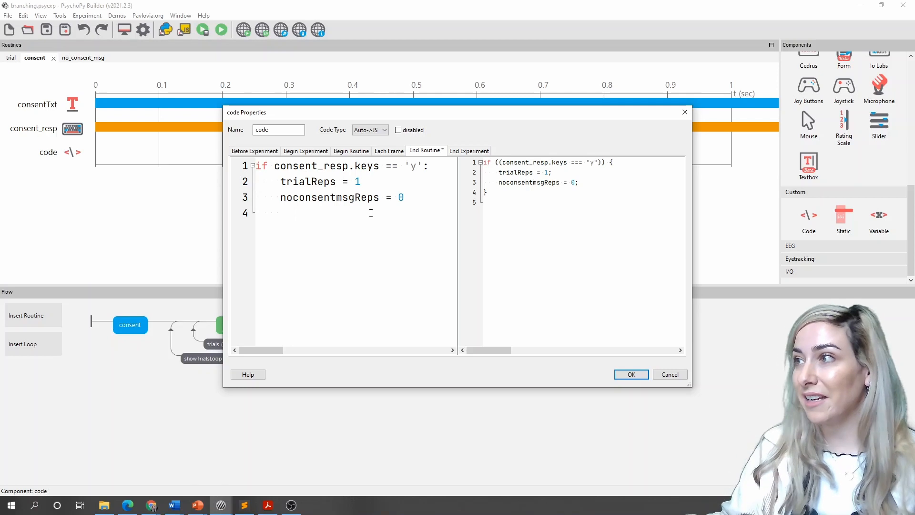
drag(415, 196, 230, 165)
key(ctrl+c)
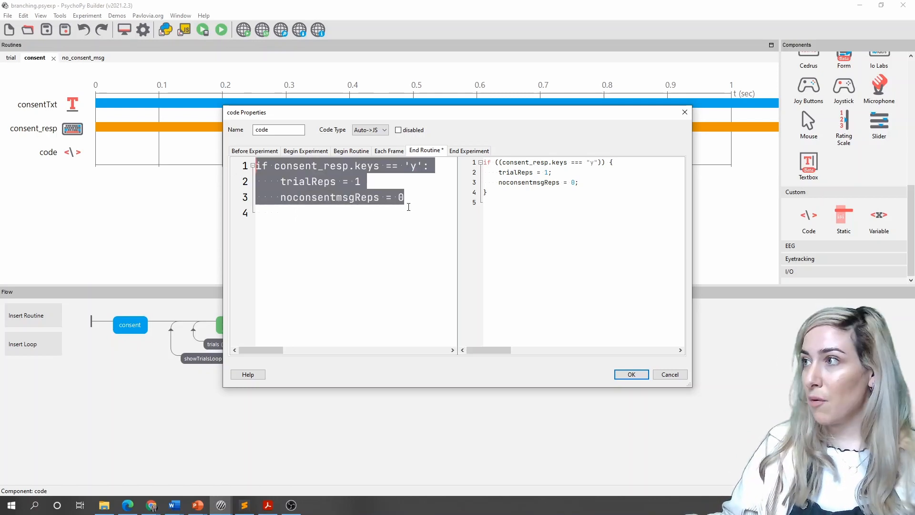
click(418, 196)
key(Return)
drag(302, 239, 242, 221)
key(ctrl+v)
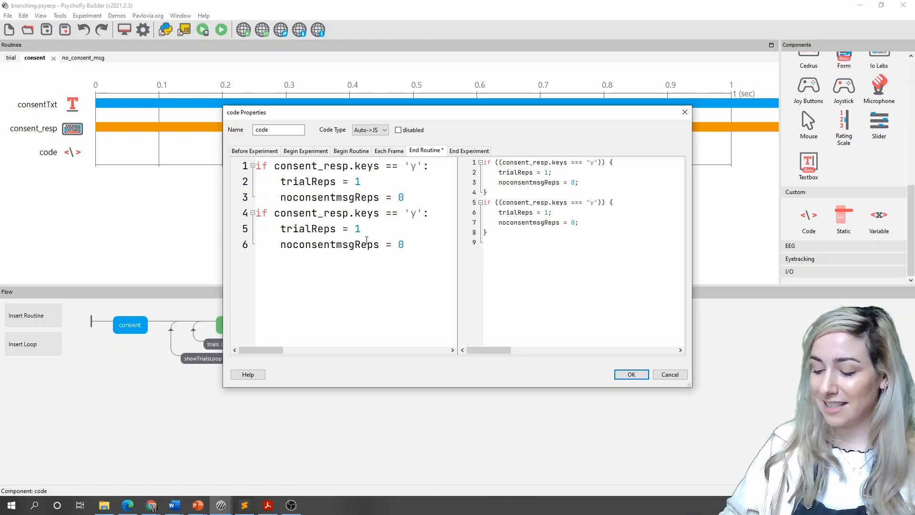
Change the duplicated condition to elif consent_resp.keys == 'n':.
text(el)
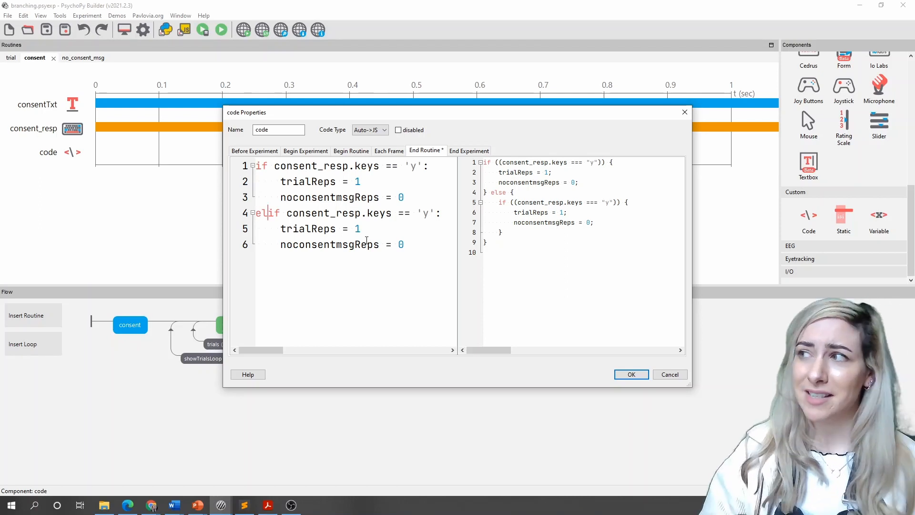
double_click(425, 214)
text(n)
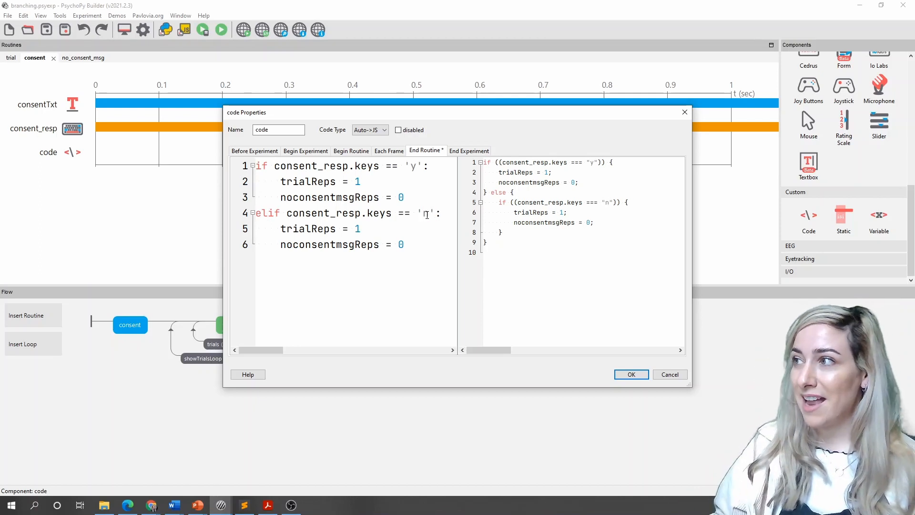
Inside the 'n' condition, assign trialReps = 0 and noconsentmsgReps = 1, then accept the code and save the experiment.
key(BackSpace)
text(0)
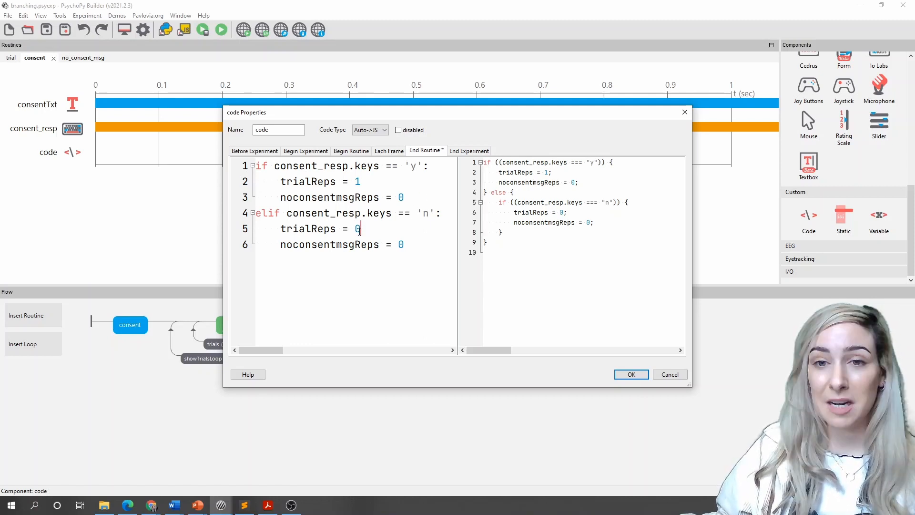
click(408, 245)
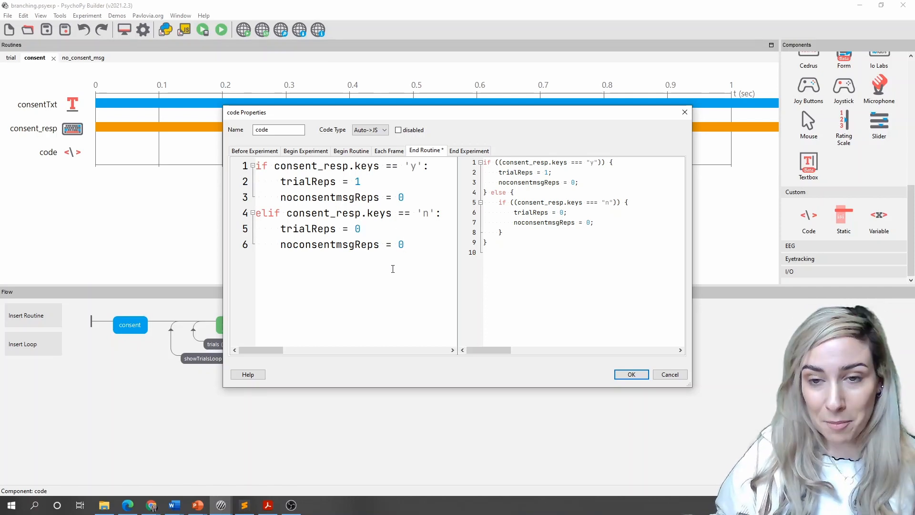
key(BackSpace)
text(1)
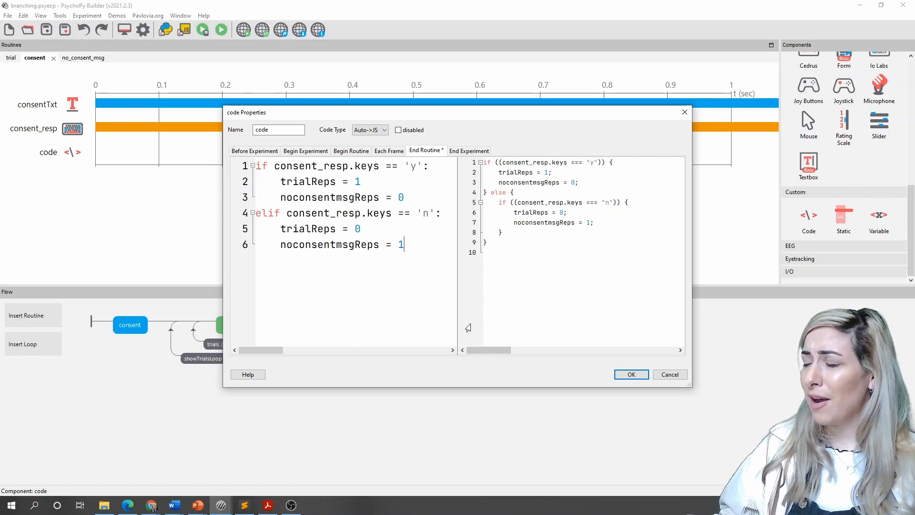
click(622, 373)
click(47, 32)
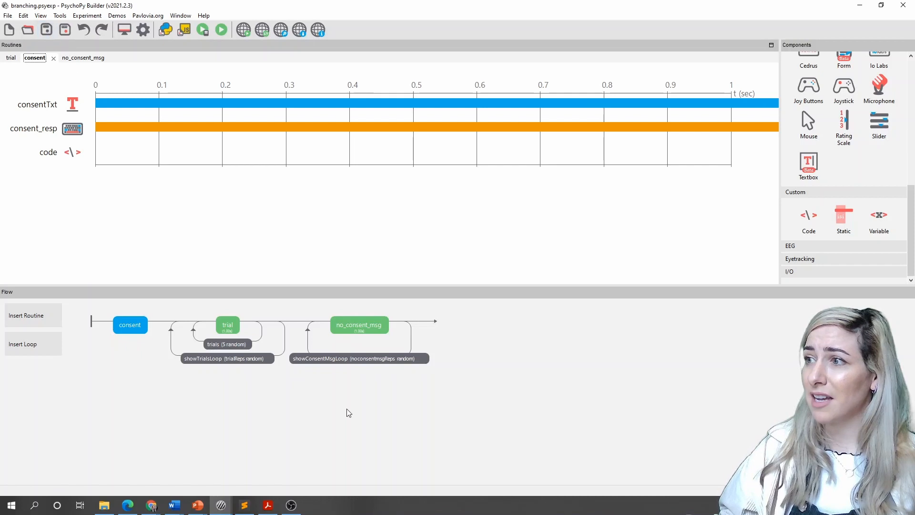
Add a Text component to the trial routine showing "+" with a duration of 0.5 s.
click(229, 329)
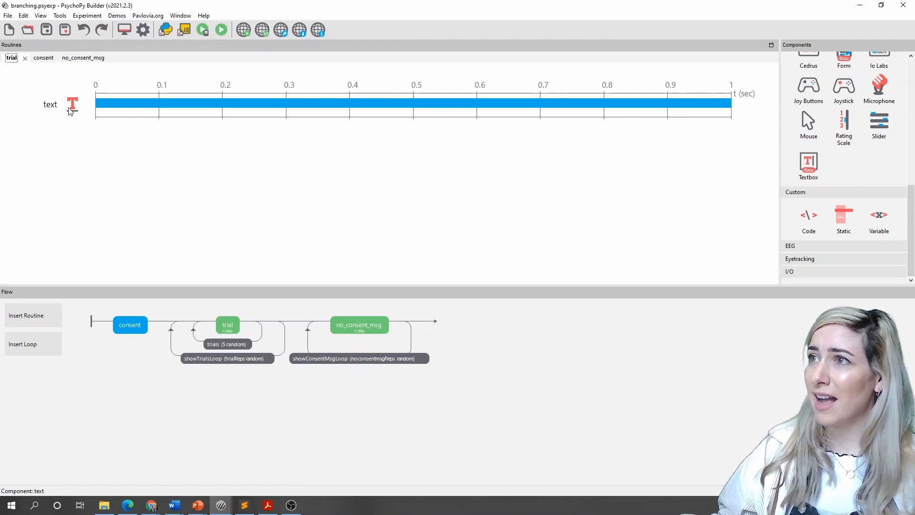
scroll(806, 168, up, 3)
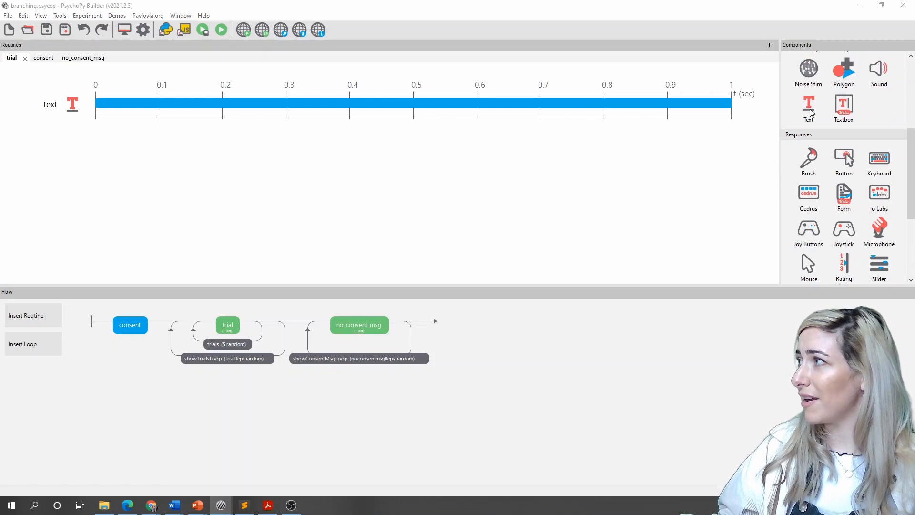
click(809, 109)
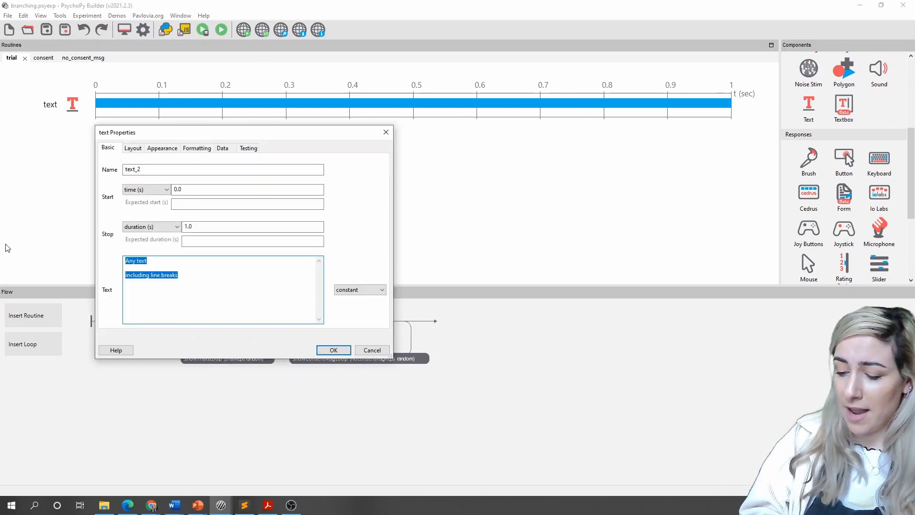
text(+)
drag(204, 227, 146, 228)
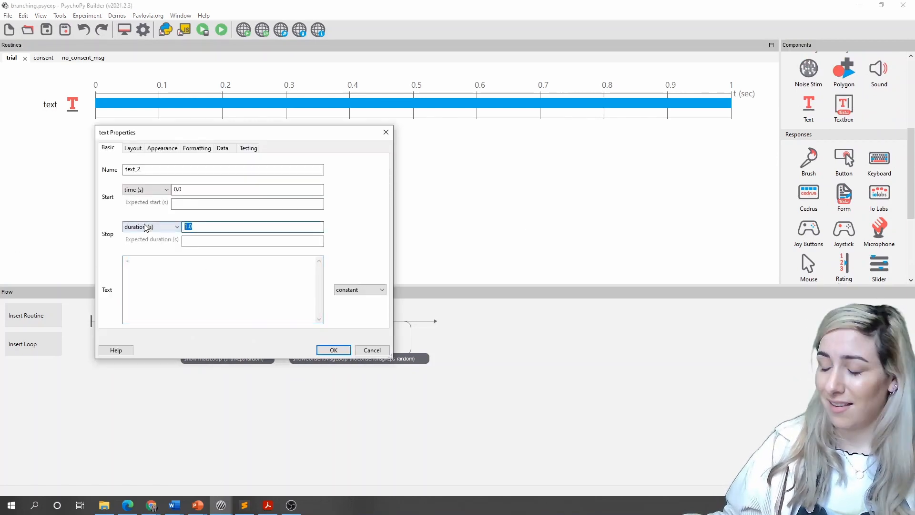
text(0.)
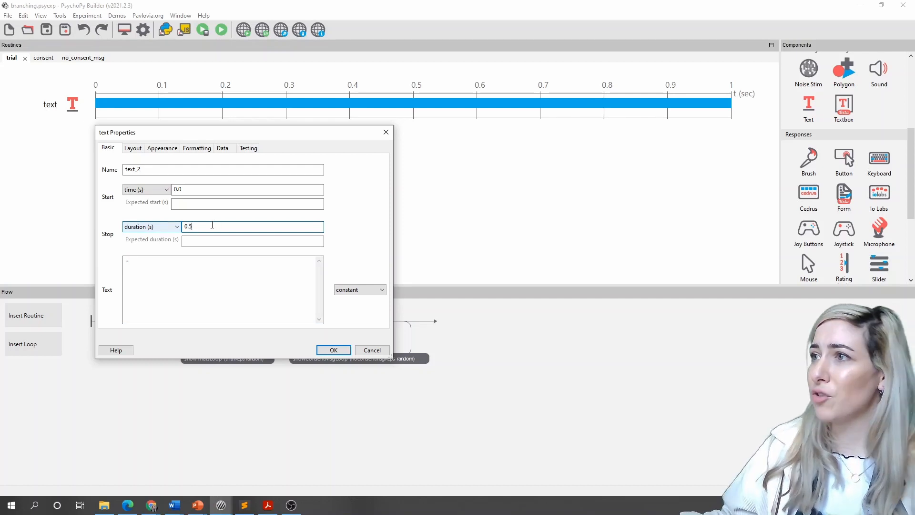
text(5)
key(Return)
Rename the new "+" text component in the trial routine as fixation.
double_click(73, 129)
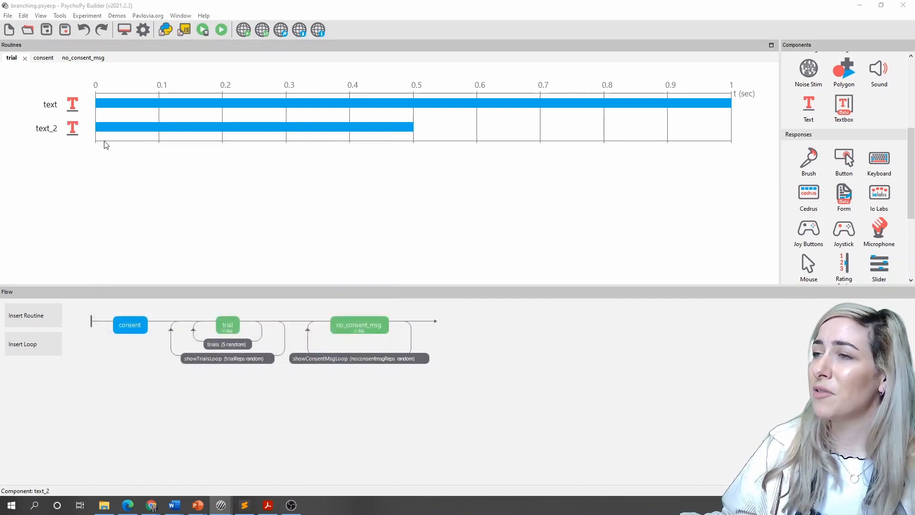
text(fixa)
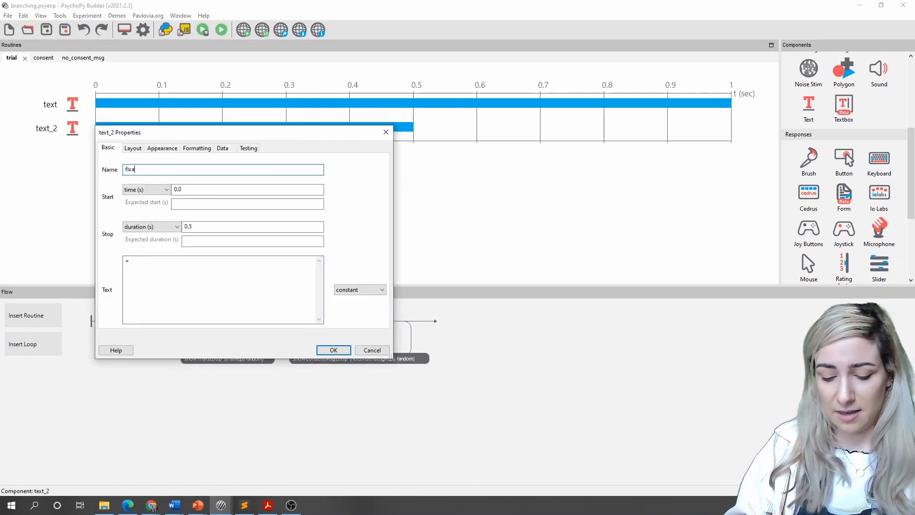
text(tion)
click(333, 350)
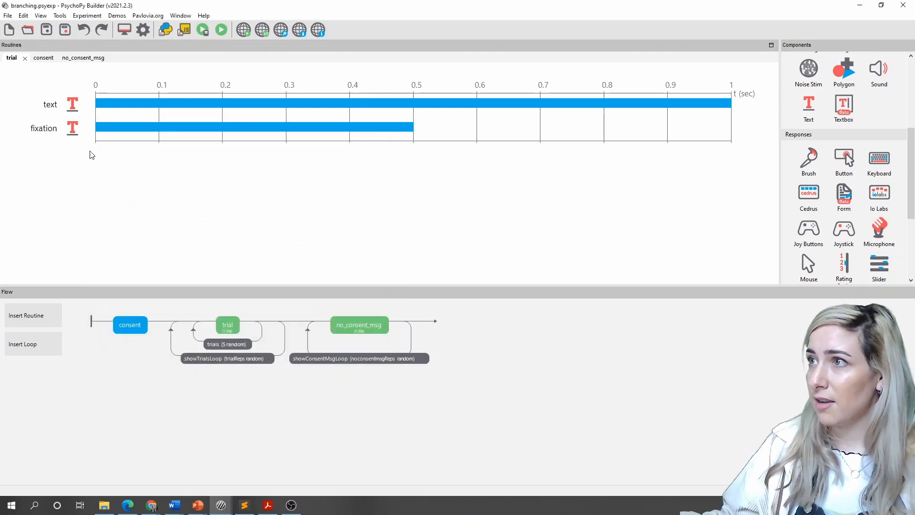
Set the trial routine's original text component to start at 0.5 s and last 0.5 s.
double_click(72, 105)
double_click(290, 190)
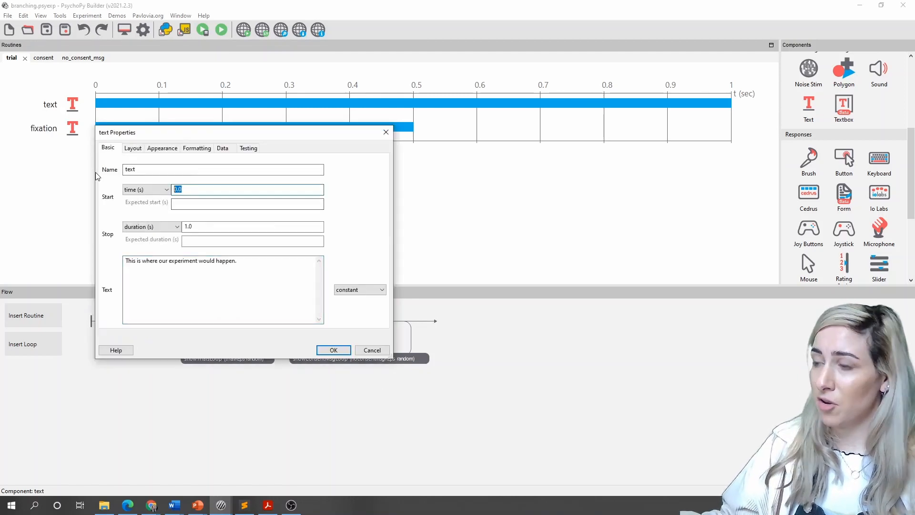
text(0.5)
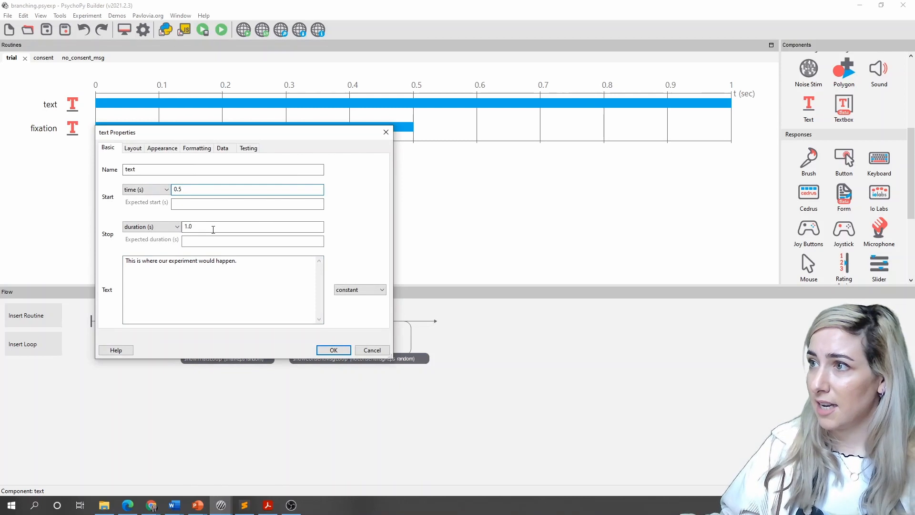
double_click(215, 226)
text(0.5)
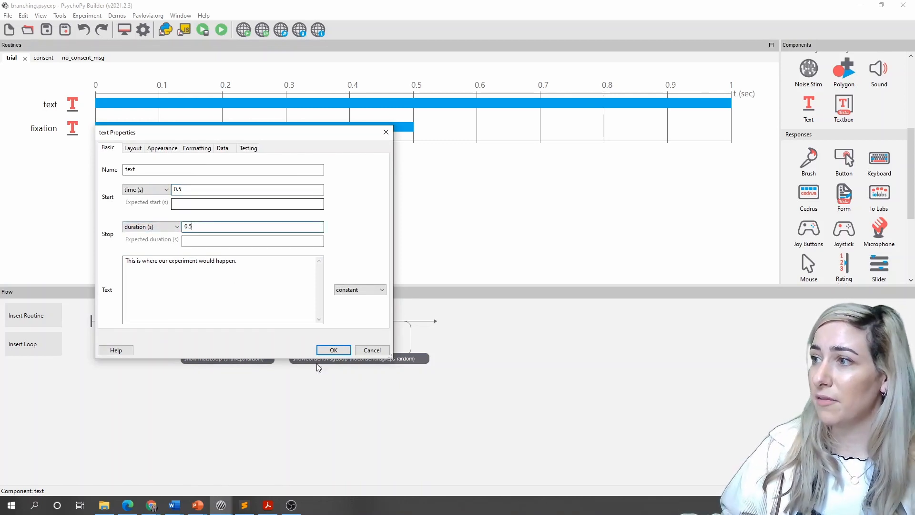
click(330, 352)
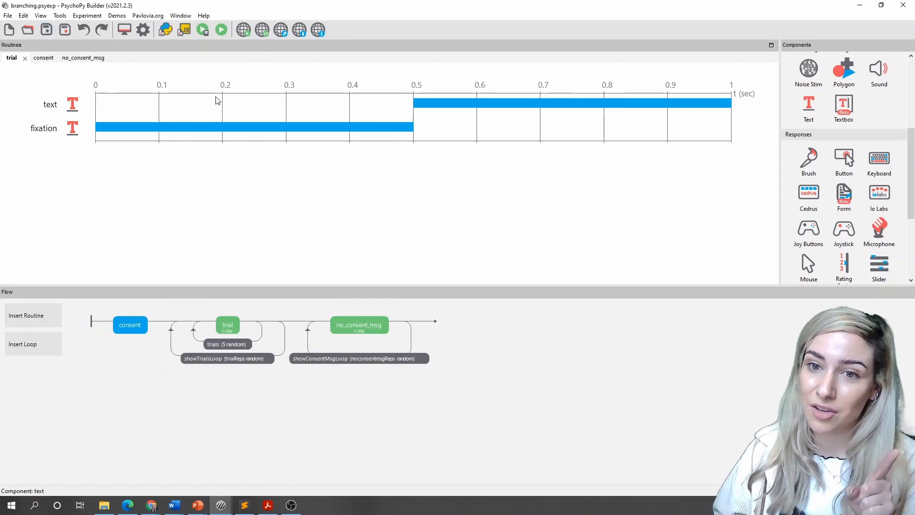
Configure the experiment to run on screen 2 with the full-screen window turned off.
click(148, 33)
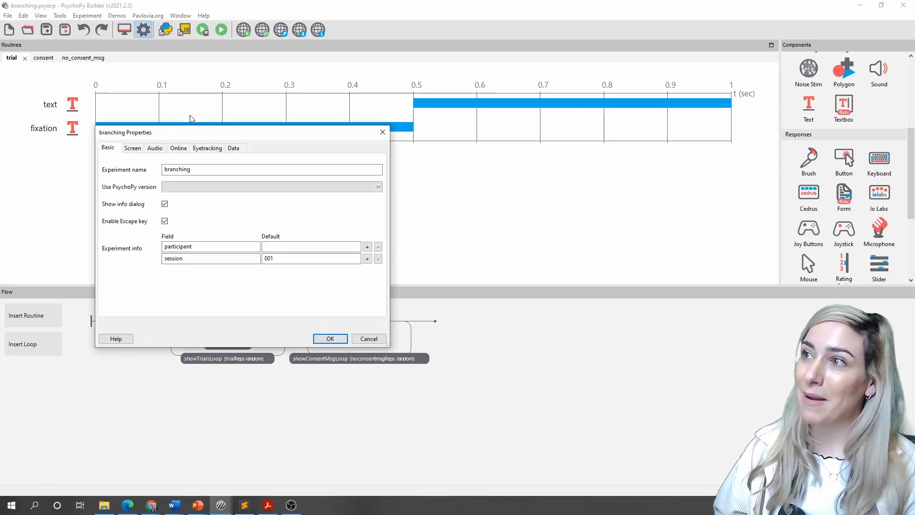
click(133, 148)
click(172, 186)
text(2)
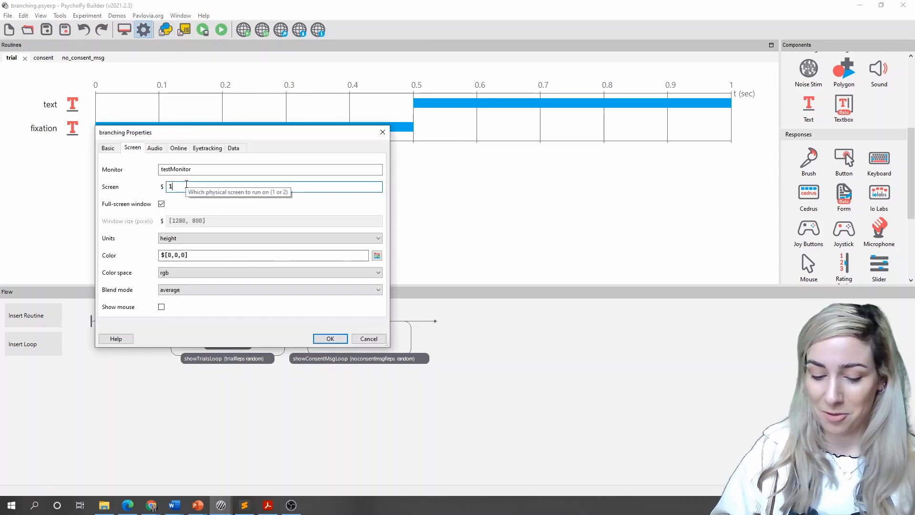
click(162, 204)
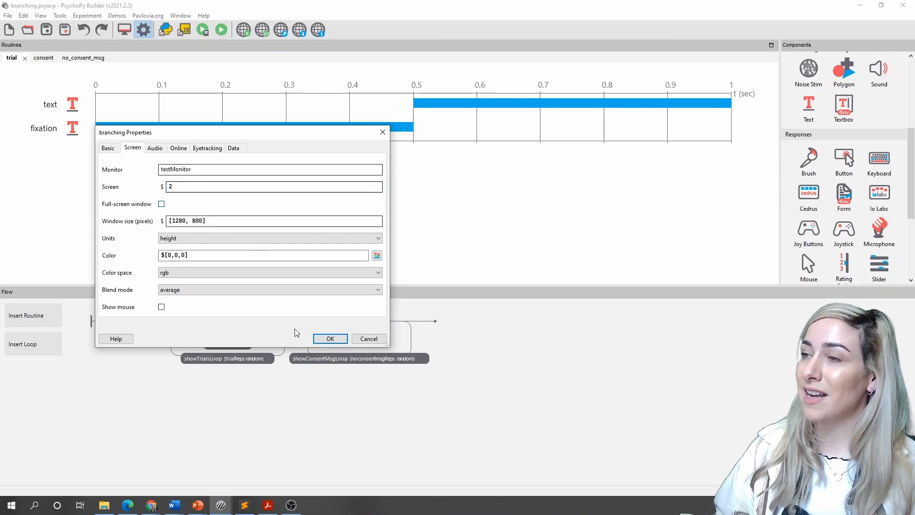
click(330, 338)
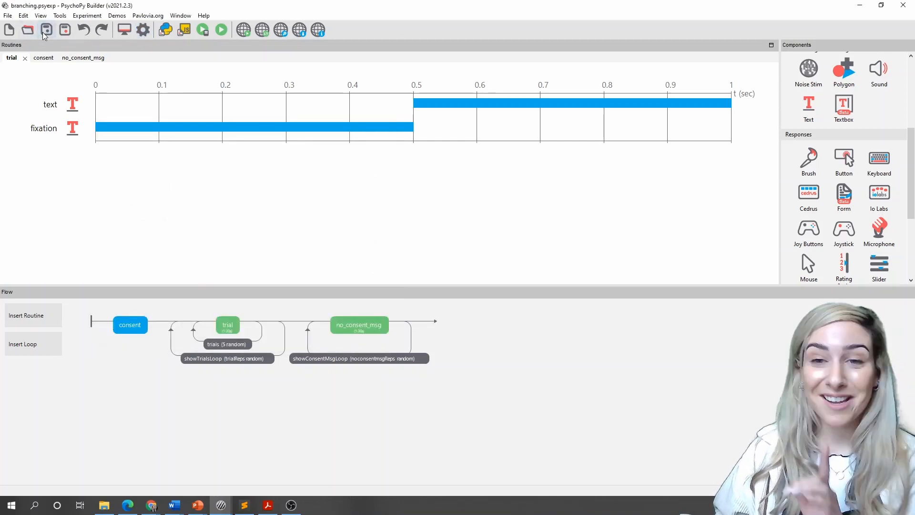
Test both branches by running the experiment, answering the consent question with Y in one run and N in another.
click(221, 30)
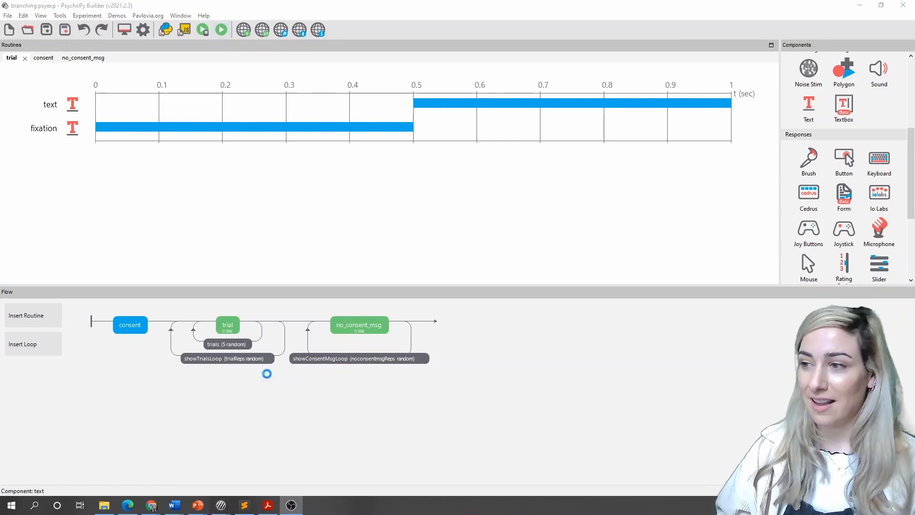
mouse_move(220, 513)
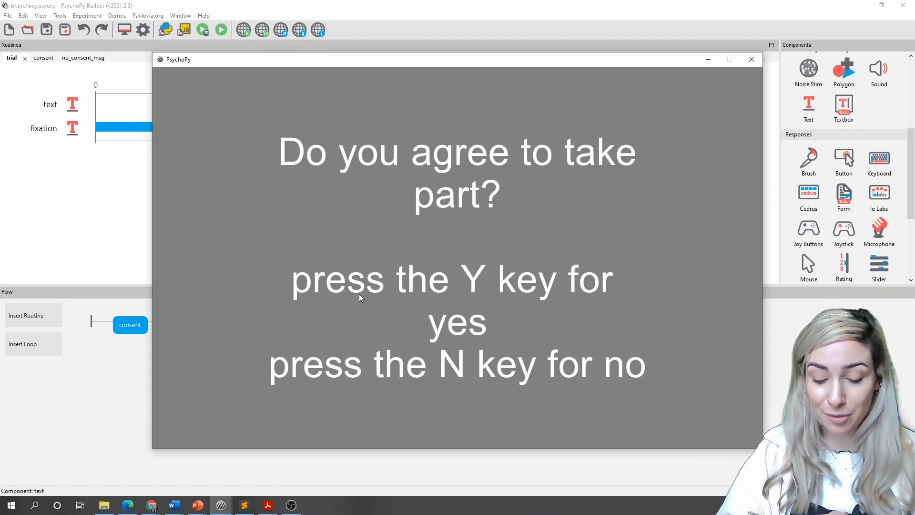
key(y)
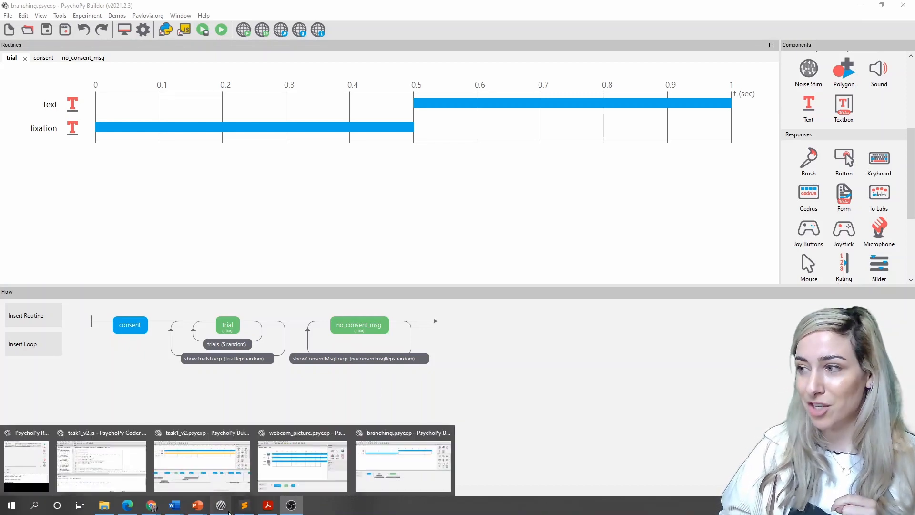
click(476, 478)
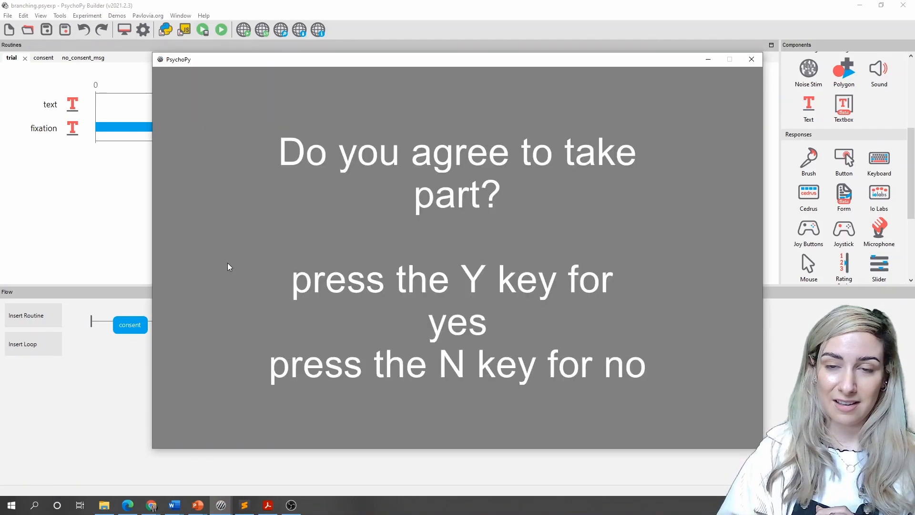
key(n)
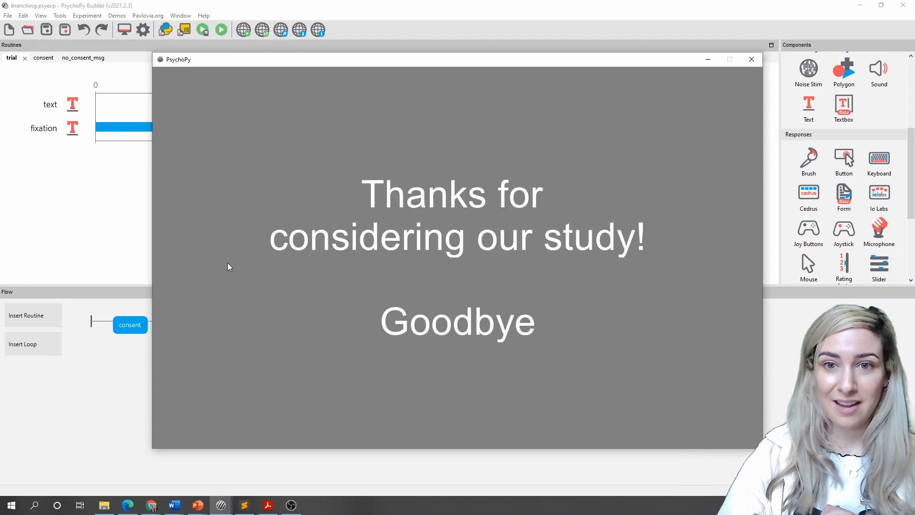